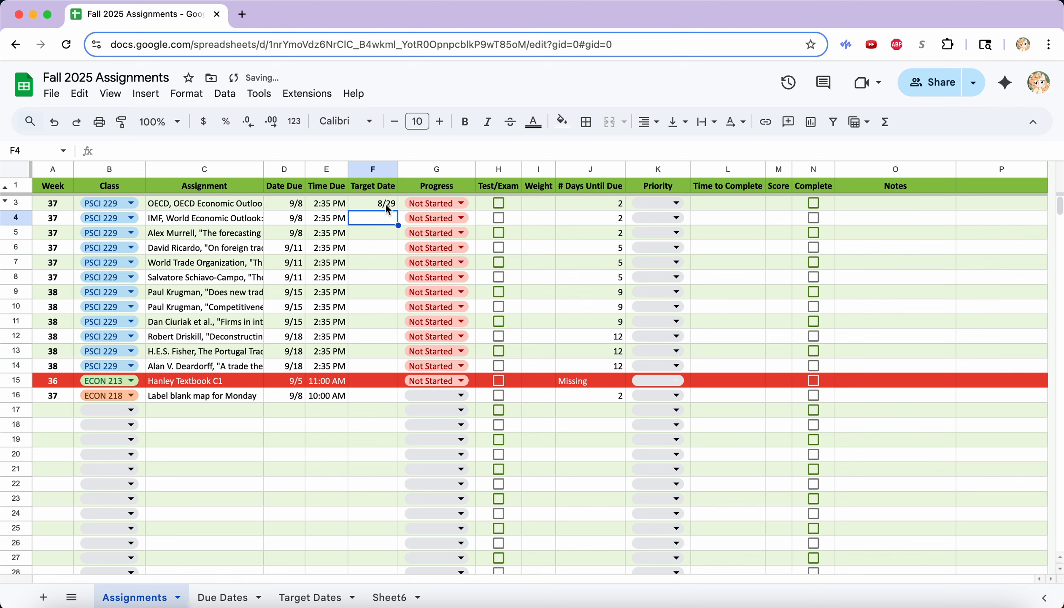
Set F3 to =D3-2 and fill it down to F14, giving target dates 9/6–9/16.
mouse_move(386, 205)
mouse_down()
mouse_move(292, 206)
mouse_move(404, 189)
mouse_move(389, 202)
mouse_up()
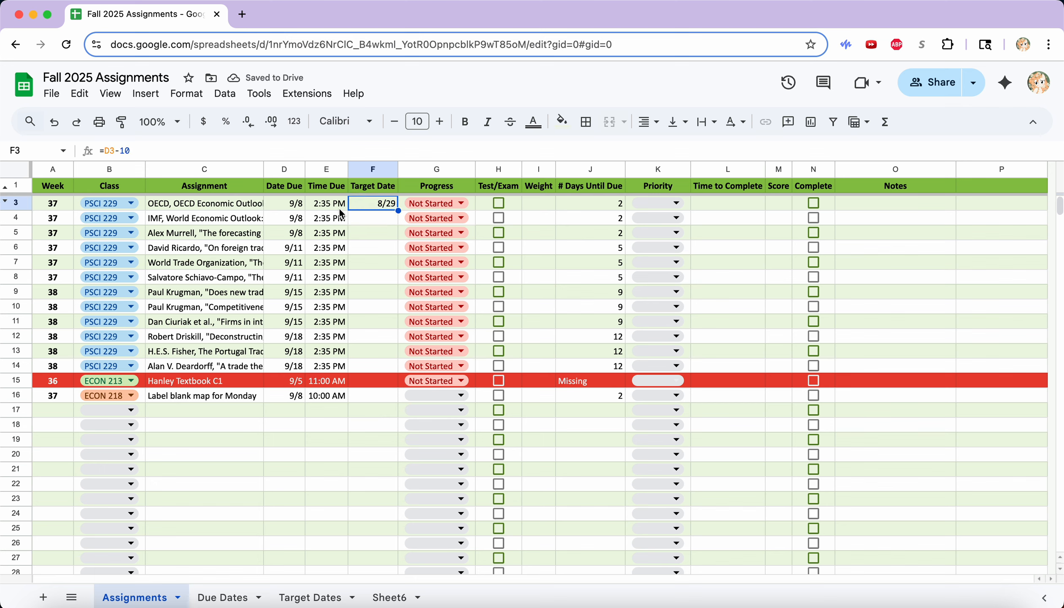
key(super+z)
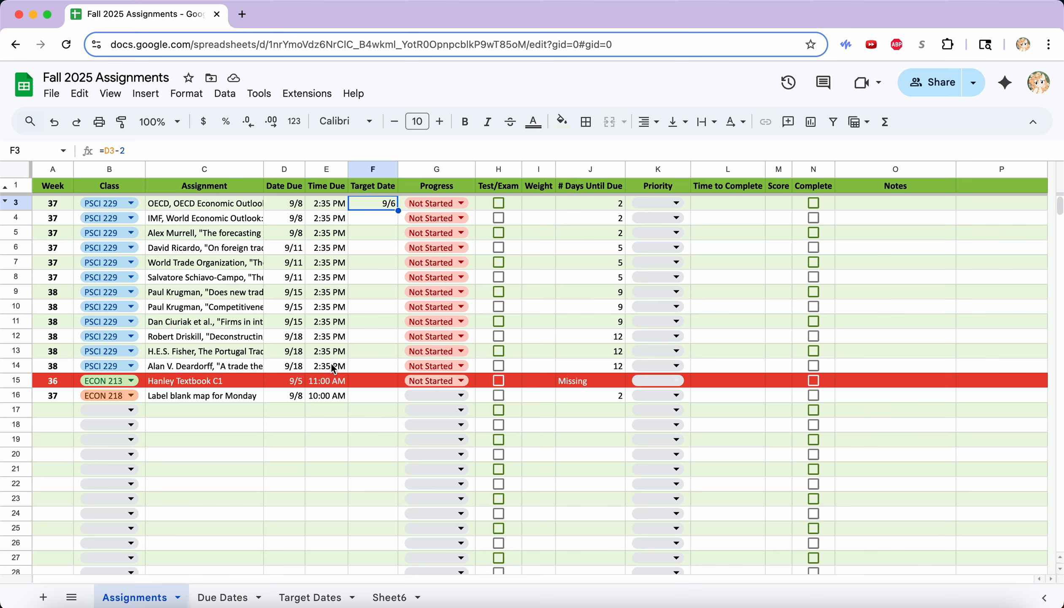
drag(398, 210, 373, 366)
click(374, 366)
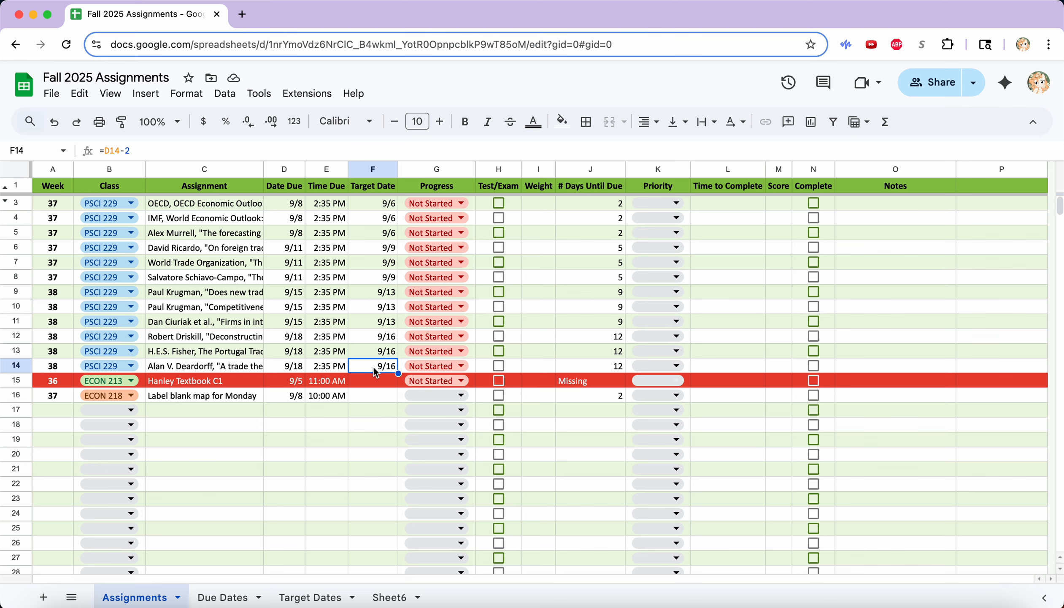
click(778, 233)
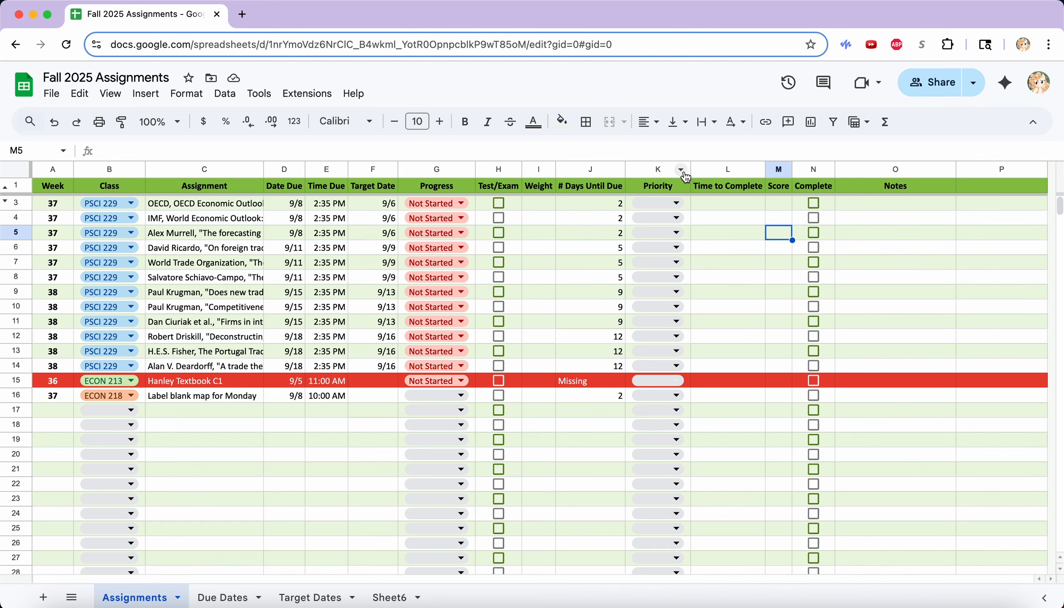
Delete the Priority column from the Assignments sheet.
click(681, 170)
click(681, 173)
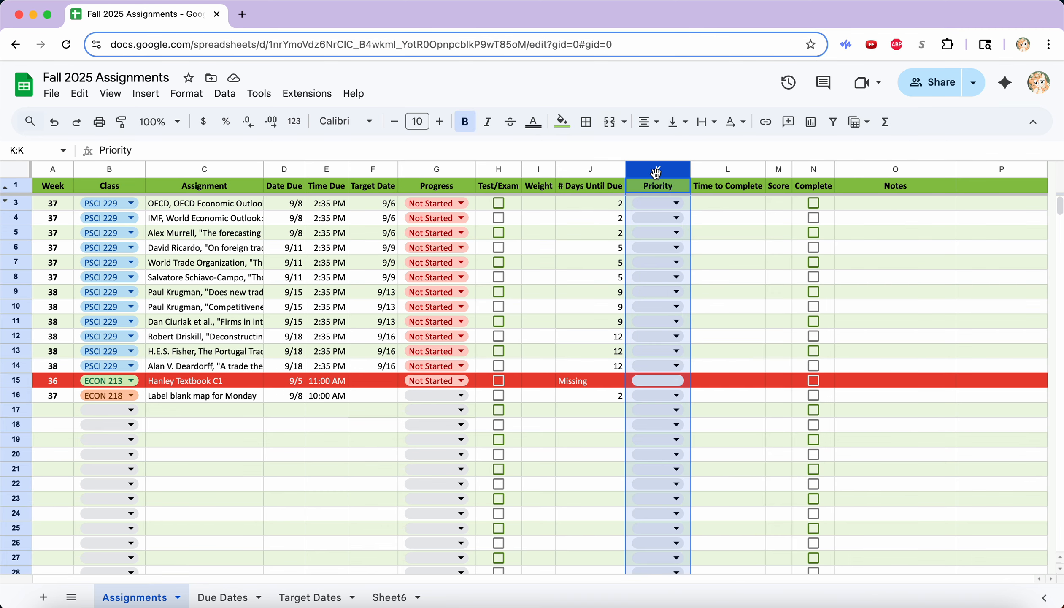
click(681, 171)
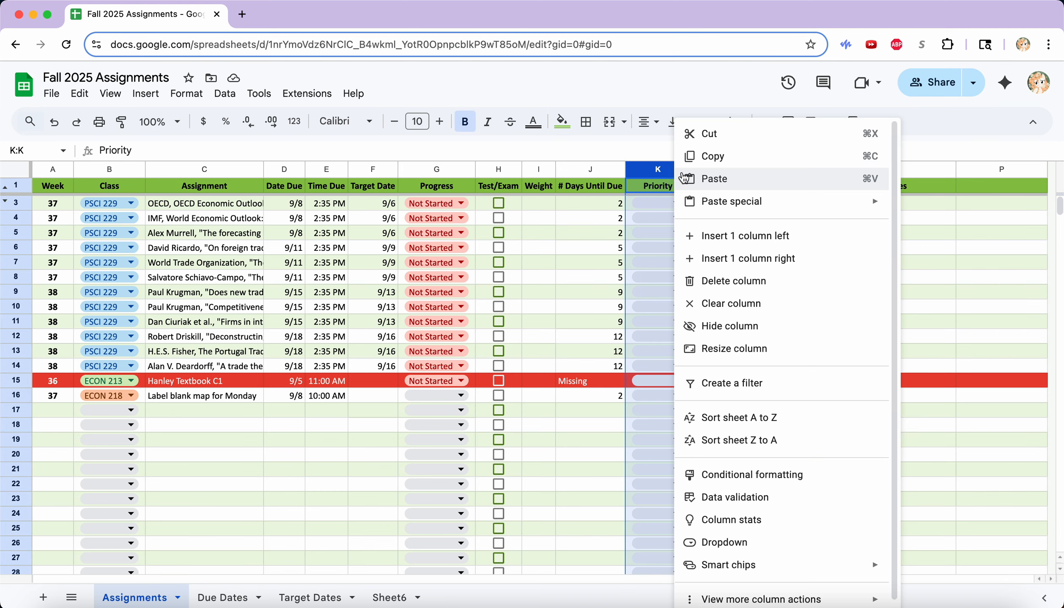
click(758, 278)
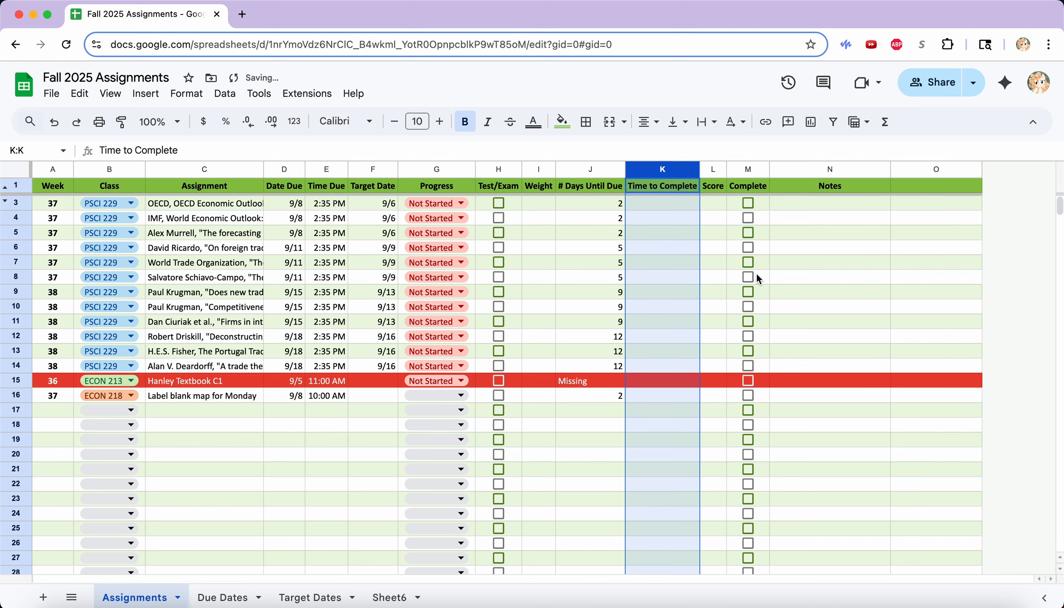
click(800, 267)
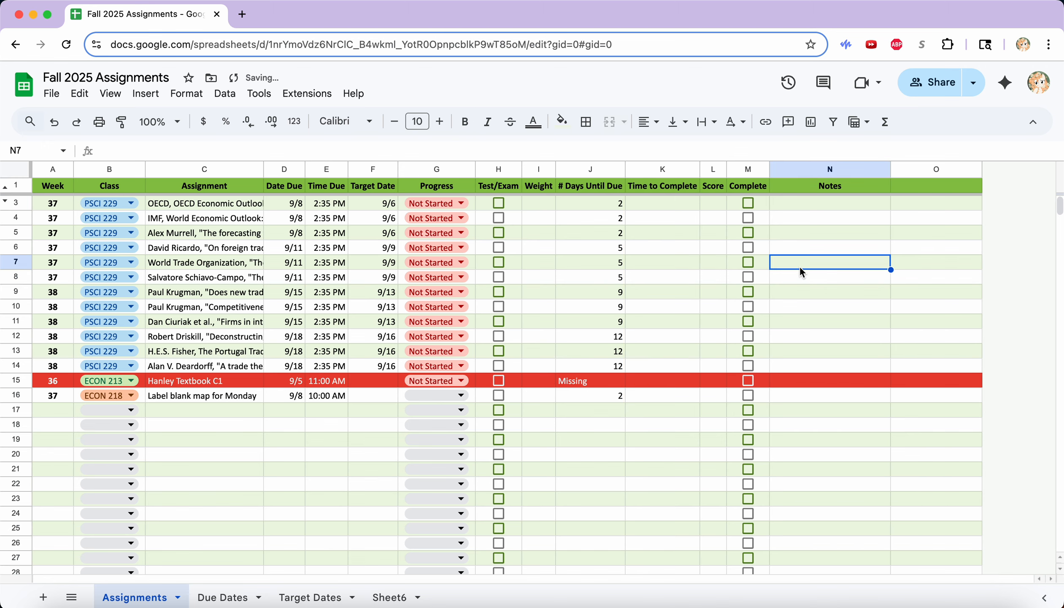
Hide the Weight column.
click(546, 170)
click(612, 322)
click(796, 306)
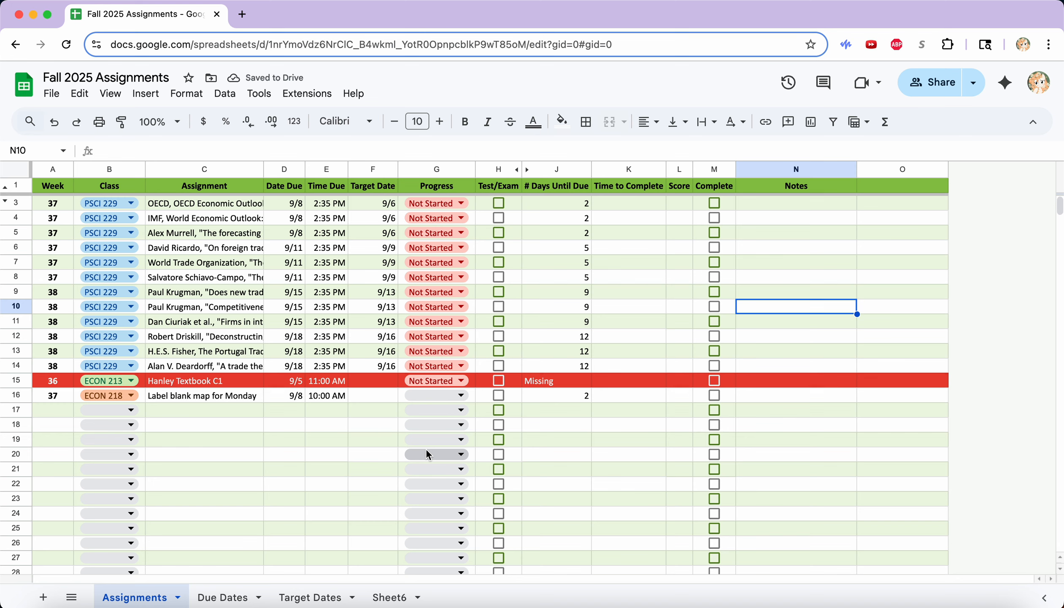
Operate the Progress dropdown in row 16 of the Assignments sheet.
click(443, 394)
click(446, 438)
click(346, 459)
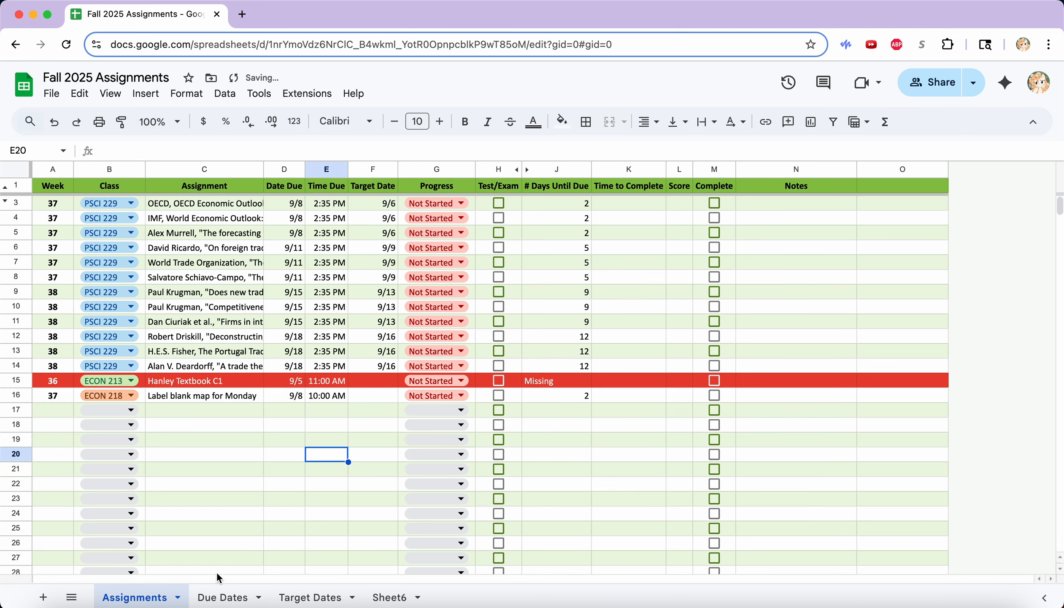
Switch to the Due Dates calendar and scroll across to its class columns.
click(214, 594)
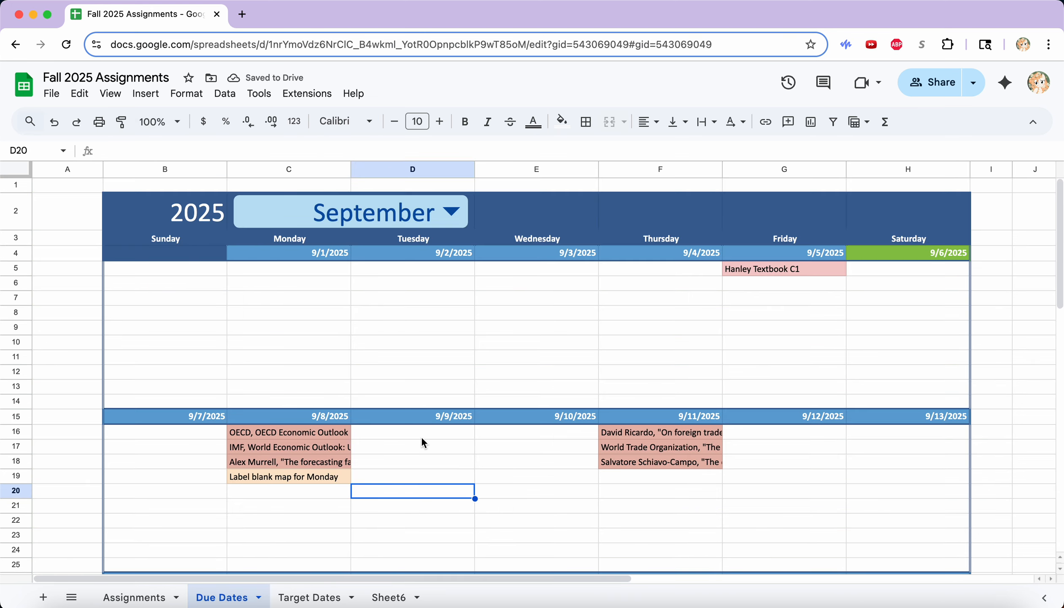
scroll(421, 436, down, 5)
scroll(422, 437, down, 5)
scroll(422, 438, up, 10)
scroll(421, 437, right, 10)
click(698, 461)
Place the tracker window beside the template's HOW TO USE instructions.
drag(1, 374, 544, 374)
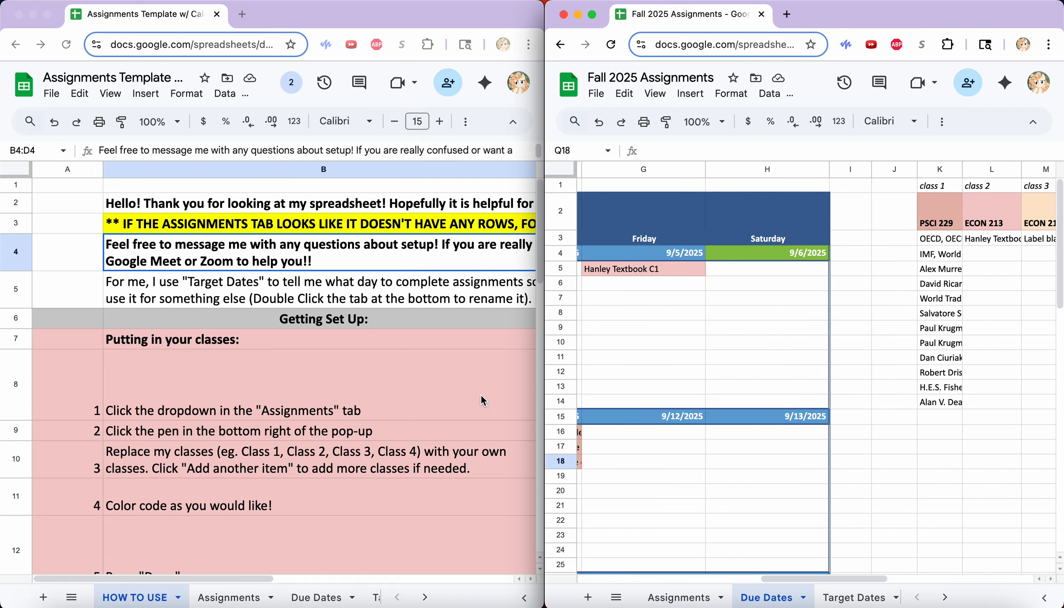
scroll(272, 422, down, 15)
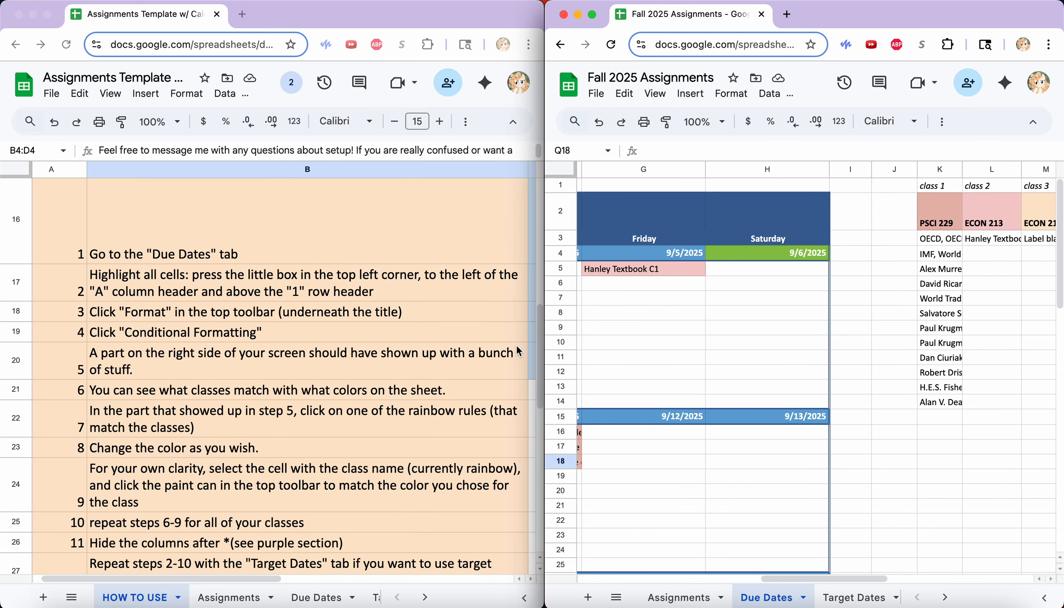
click(646, 333)
Select the whole Due Dates sheet, list its conditional formatting rules, and maximise the window.
click(562, 169)
click(731, 93)
click(764, 351)
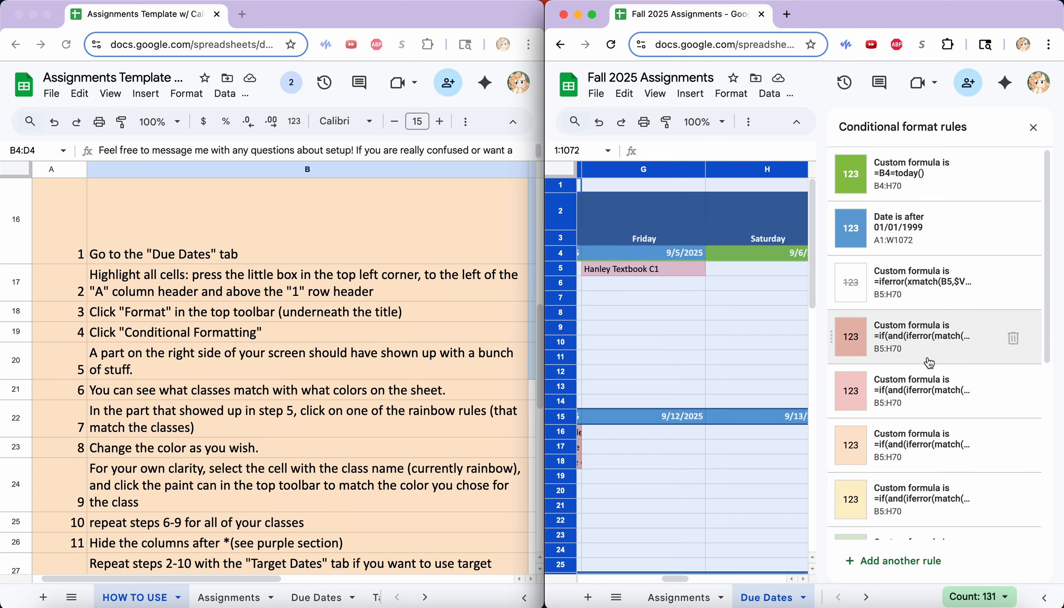
scroll(935, 338, down, 5)
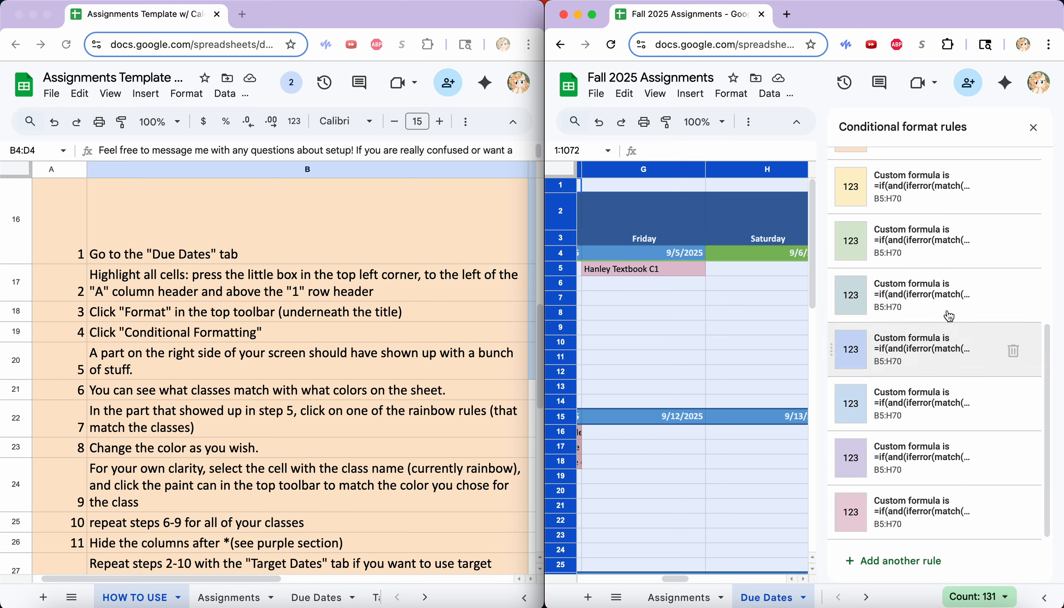
double_click(944, 15)
scroll(538, 355, right, 5)
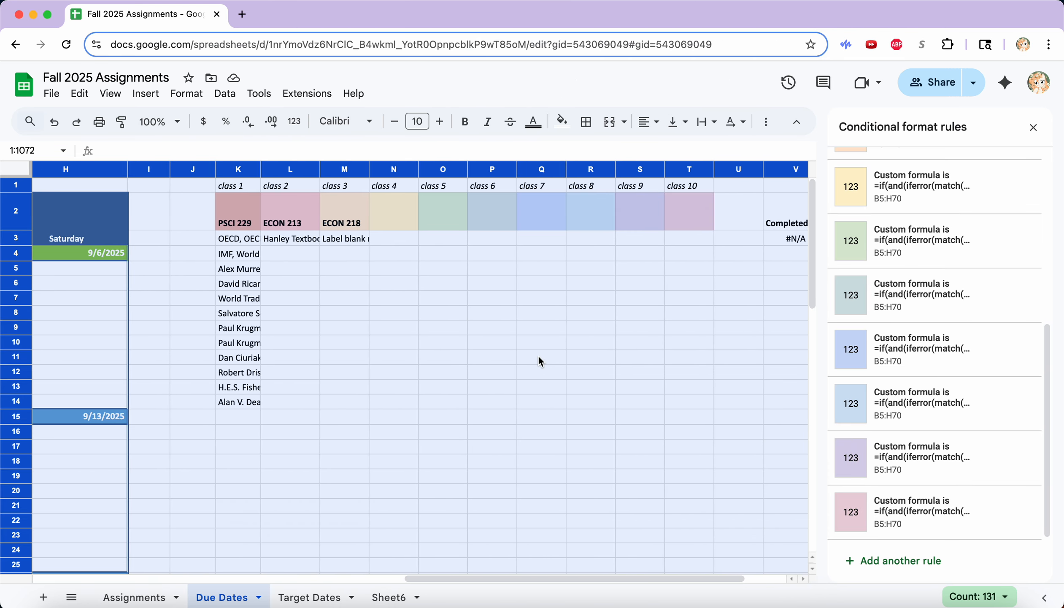
Fill the PSCI 229 class cell light blue.
click(238, 211)
click(562, 121)
scroll(423, 338, left, 5)
click(349, 342)
key(super+a)
scroll(935, 337, down, 5)
Delete the green rule and the other unused class colour rules.
click(1017, 244)
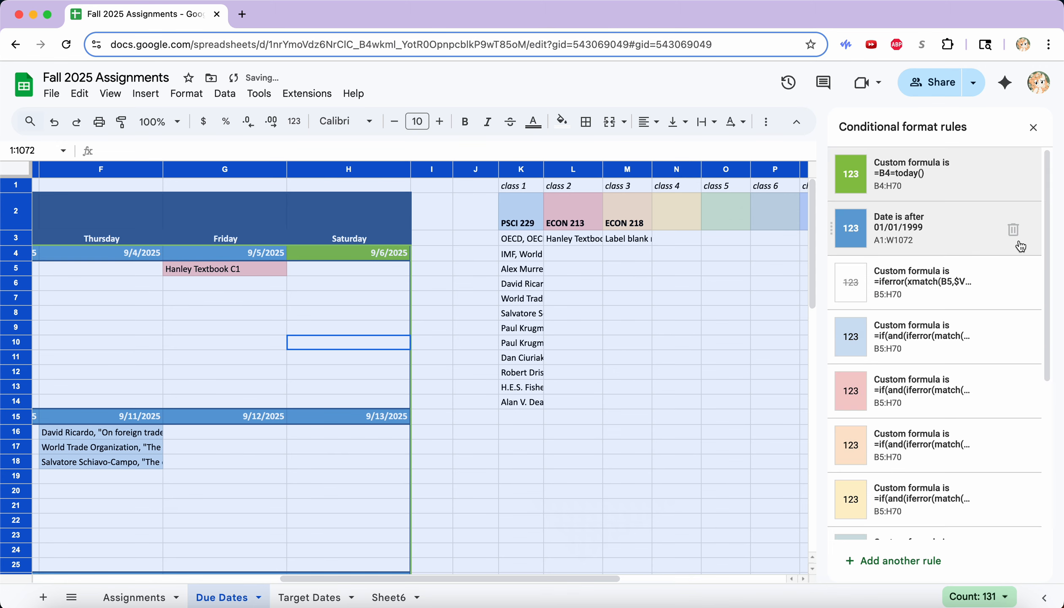
scroll(1013, 393, down, 5)
click(1015, 512)
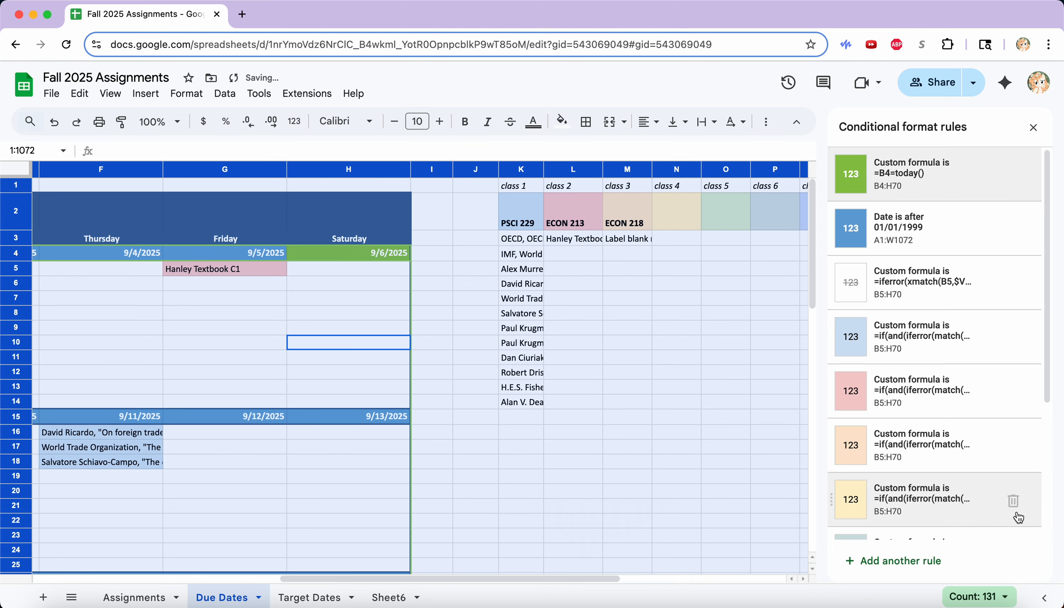
scroll(1017, 498, down, 5)
click(1016, 510)
scroll(1015, 503, down, 5)
click(1014, 510)
click(1013, 510)
click(1014, 511)
click(1014, 511)
Select the unused class 4–10 columns and delete them.
scroll(591, 338, right, 8)
drag(300, 169, 597, 169)
right_click(524, 170)
click(532, 350)
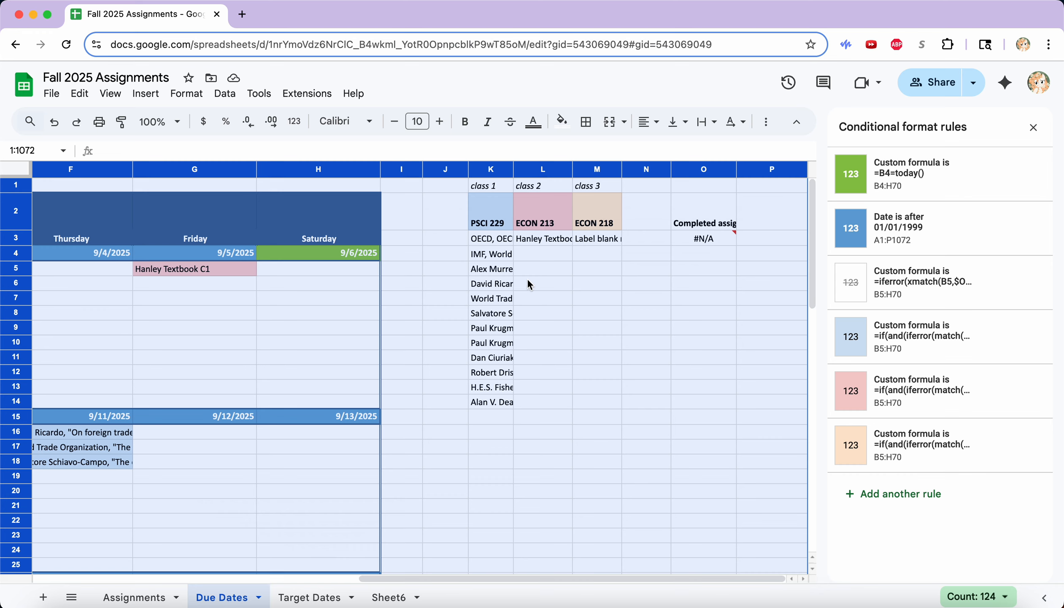
Change the pink class colour rule's fill to light green and save it.
mouse_move(937, 403)
click(933, 399)
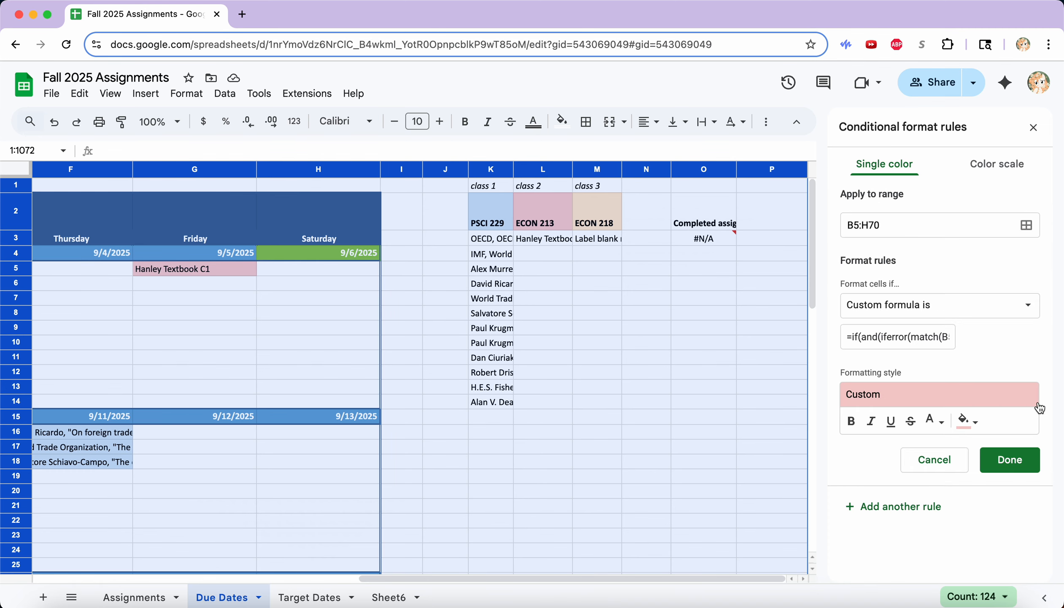
click(967, 420)
click(888, 222)
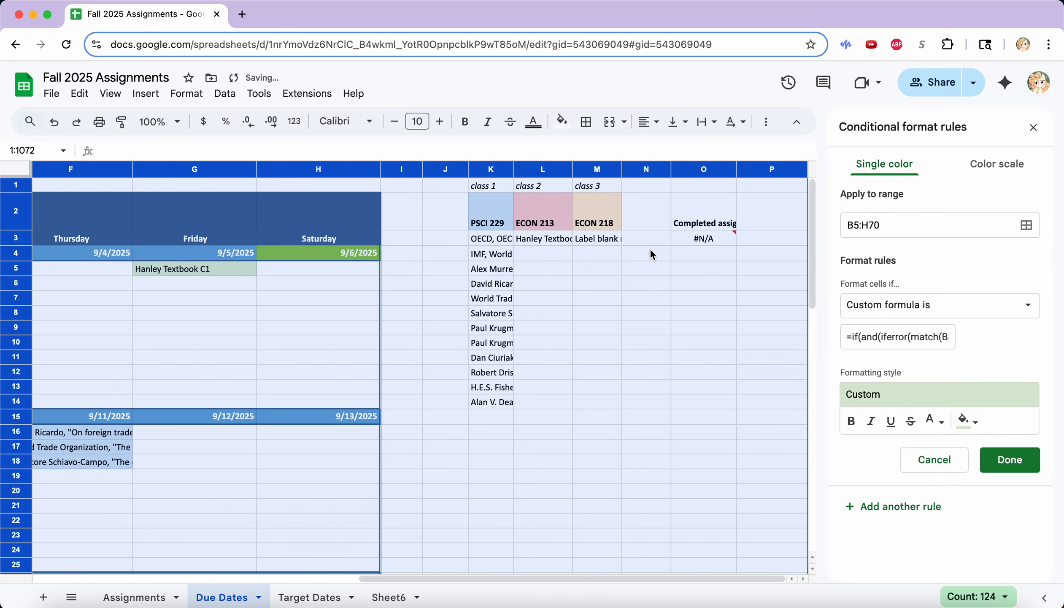
scroll(650, 248, left, 5)
scroll(578, 292, right, 5)
click(1009, 459)
Fill the ECON 213 class cell light green and return to the Due Dates calendar.
click(553, 228)
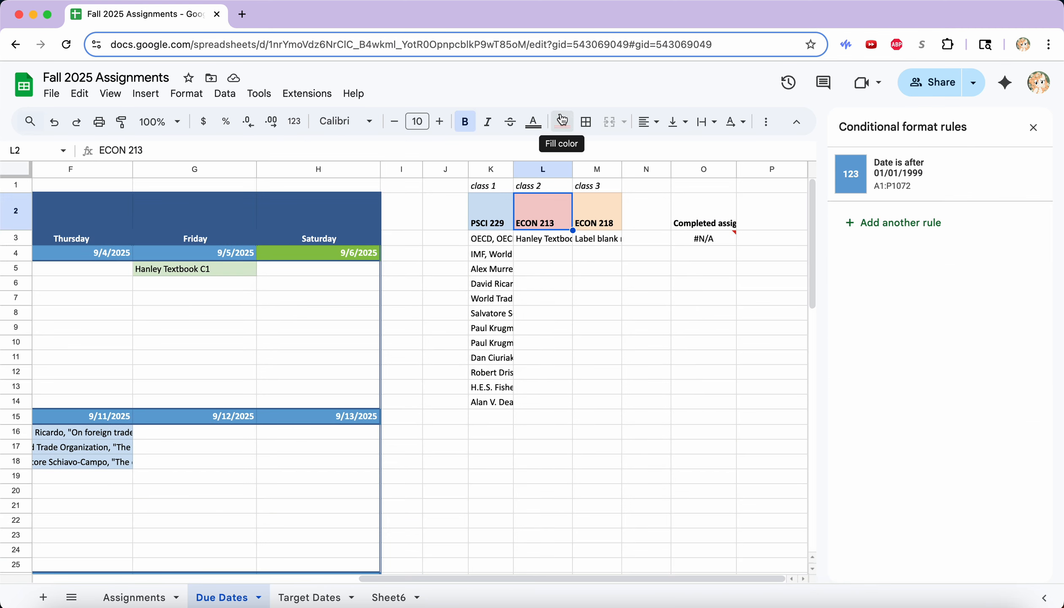
click(646, 342)
click(342, 378)
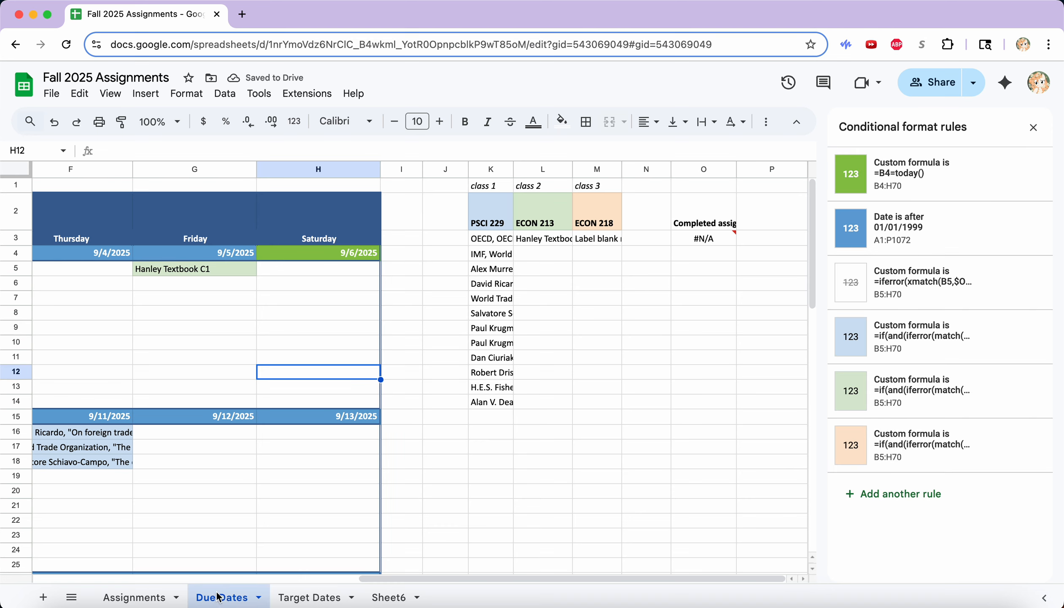
click(143, 597)
click(223, 596)
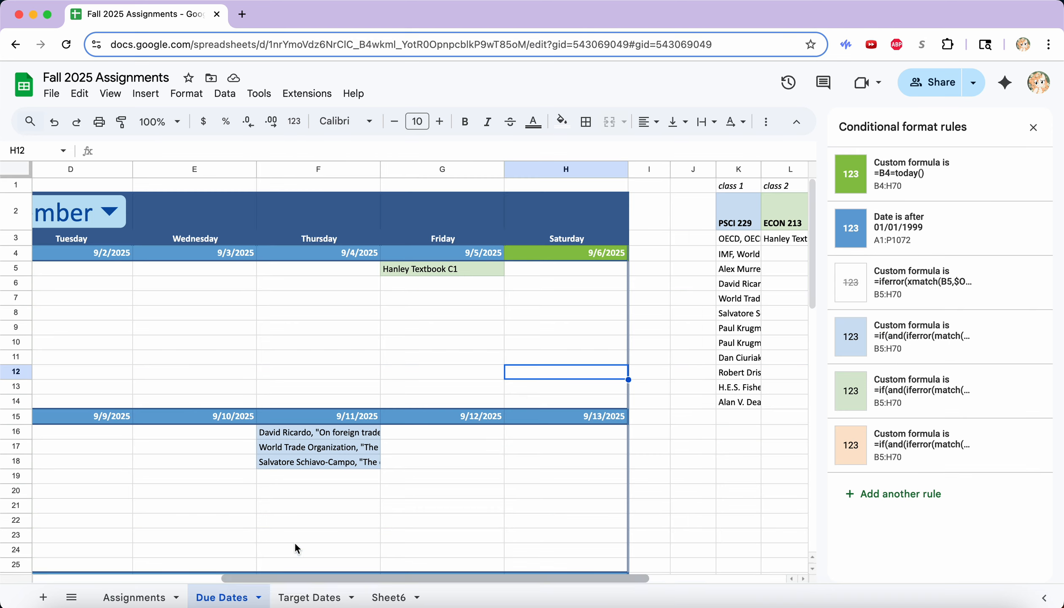
scroll(736, 330, right, 5)
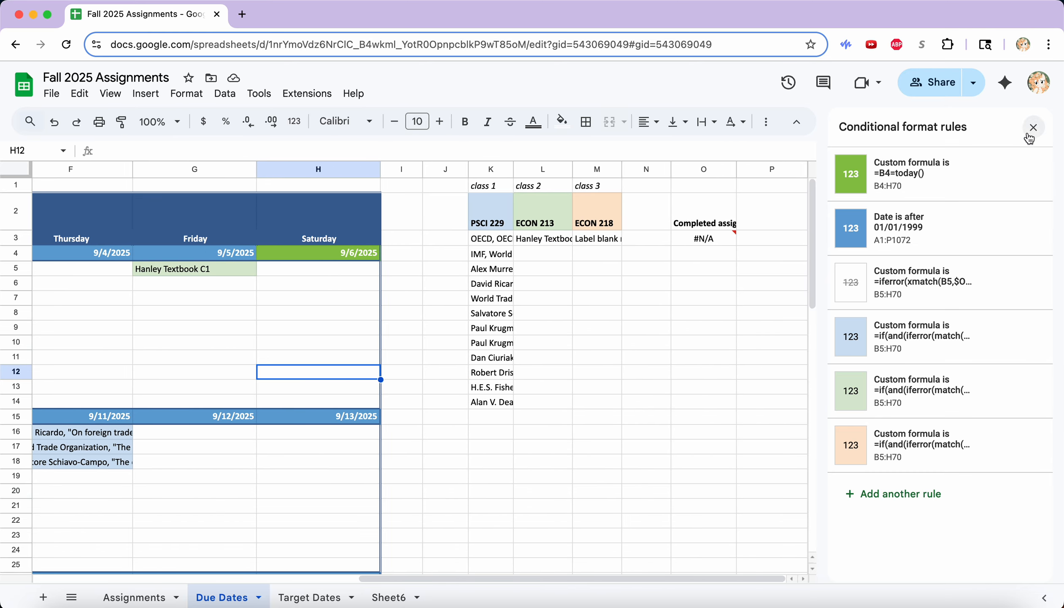
click(1033, 127)
scroll(743, 409, left, 5)
scroll(743, 409, down, 10)
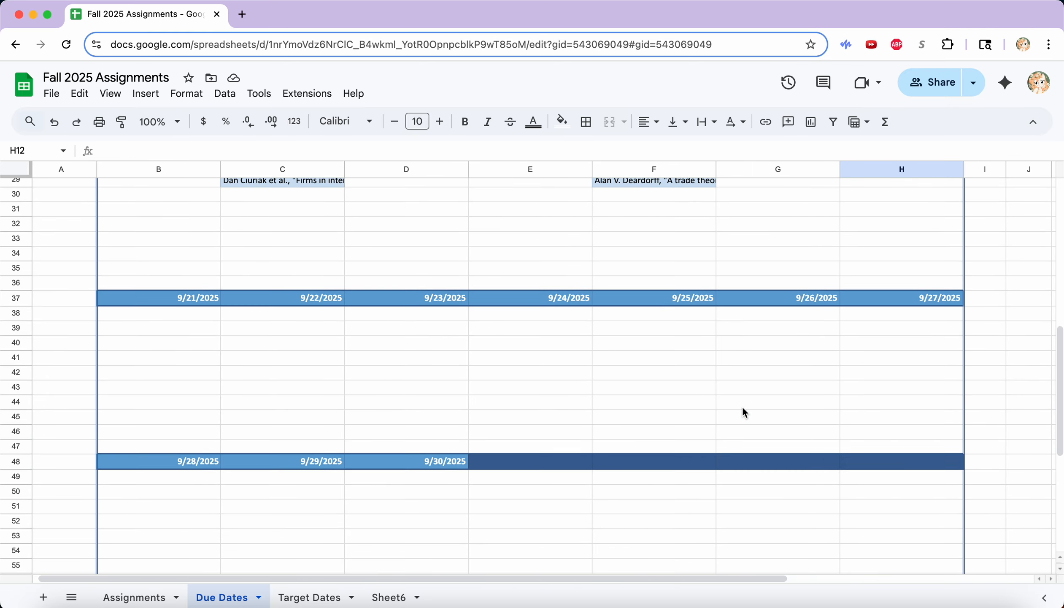
scroll(742, 406, up, 10)
scroll(742, 406, right, 5)
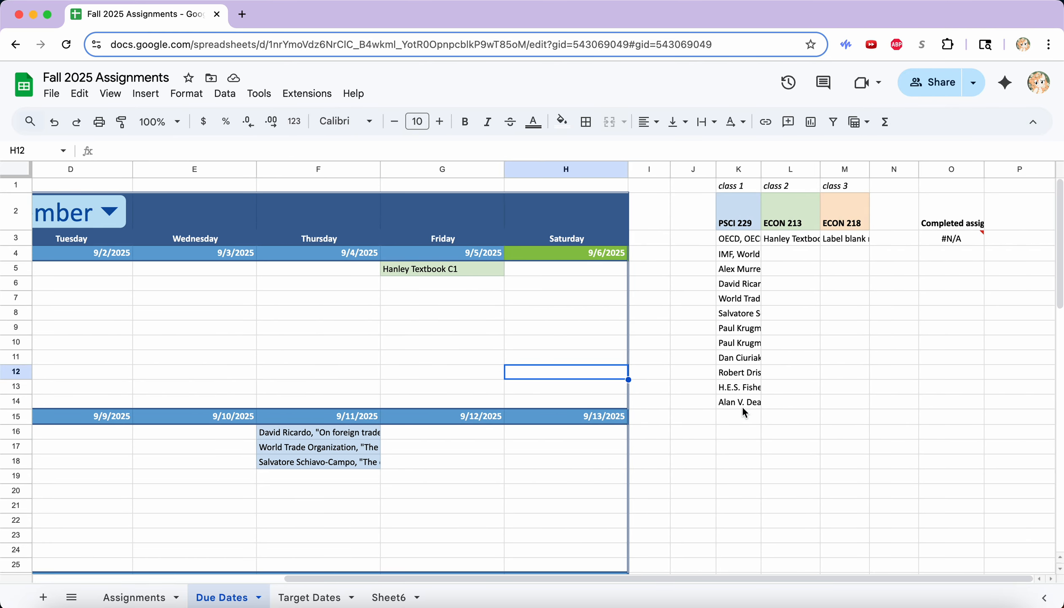
drag(743, 412, 956, 411)
click(842, 303)
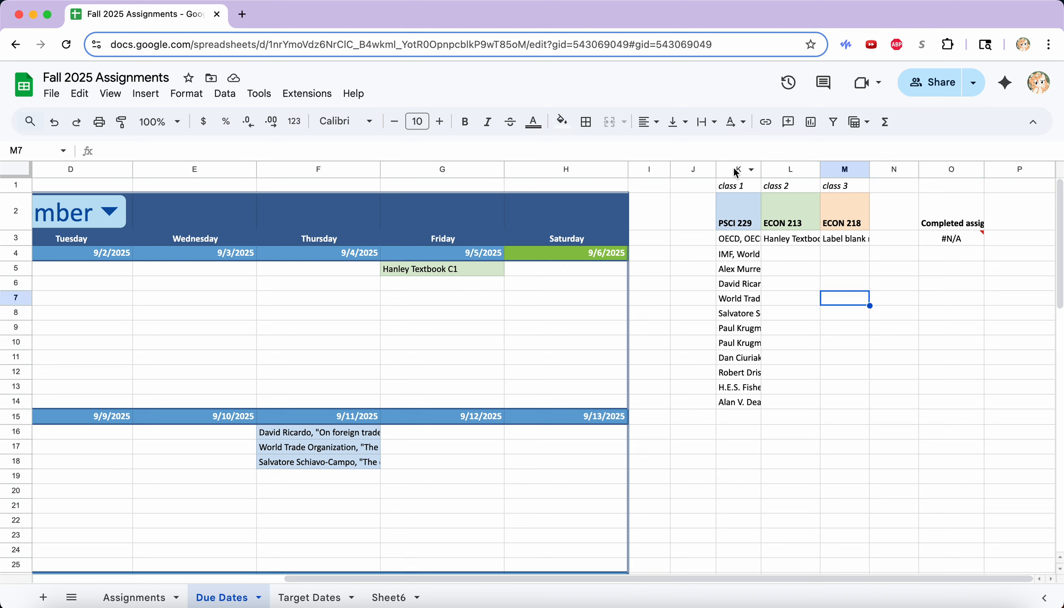
drag(736, 172, 948, 172)
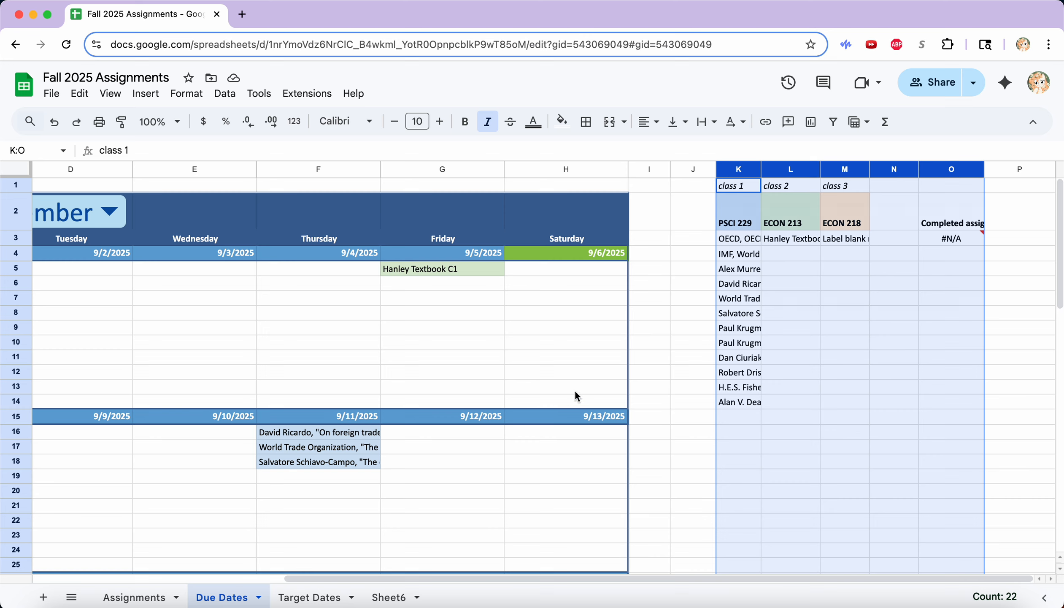
right_click(844, 170)
click(899, 379)
click(942, 314)
click(988, 169)
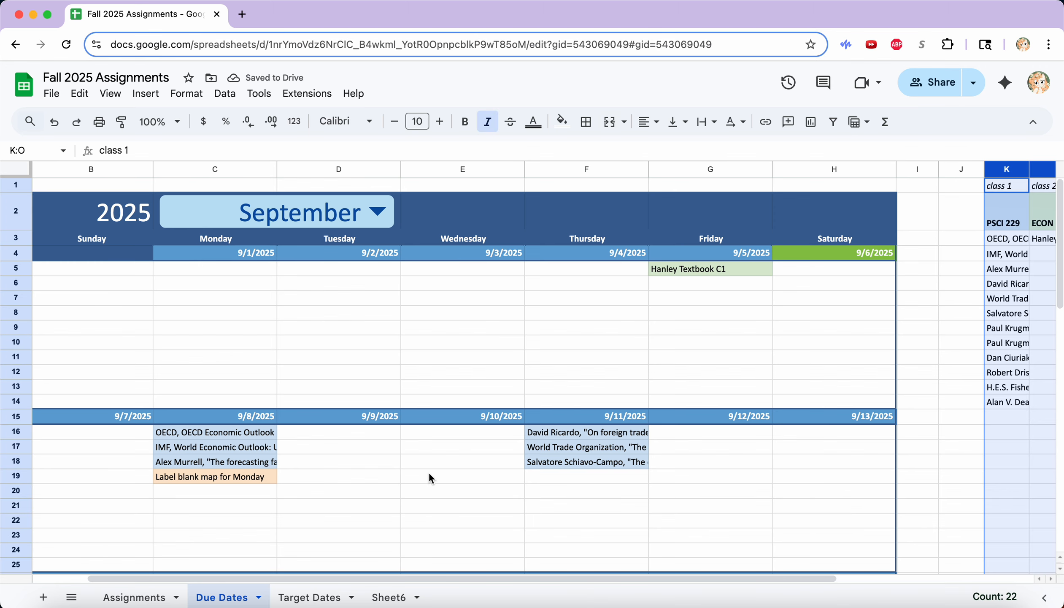
Hide columns K–O, then undo to unhide them.
key(super+alt+0)
click(947, 332)
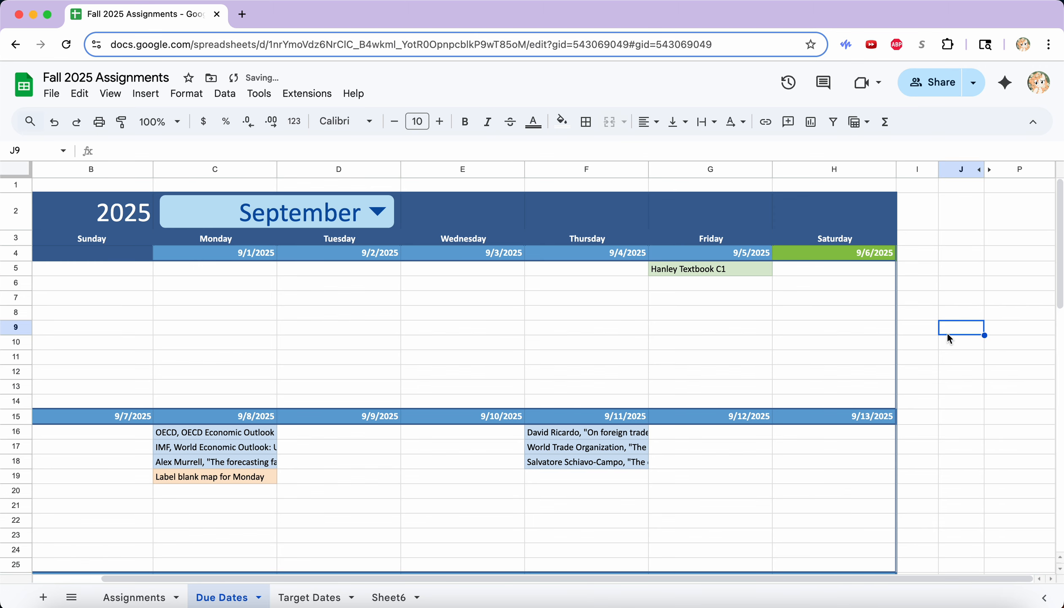
scroll(947, 332, left, 2)
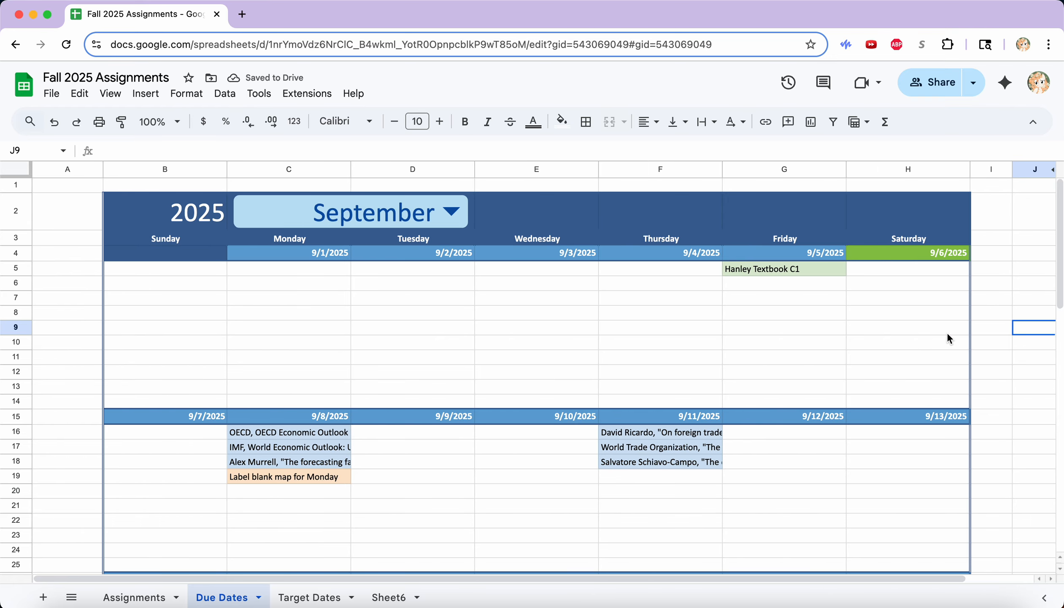
scroll(947, 332, right, 2)
key(super+z)
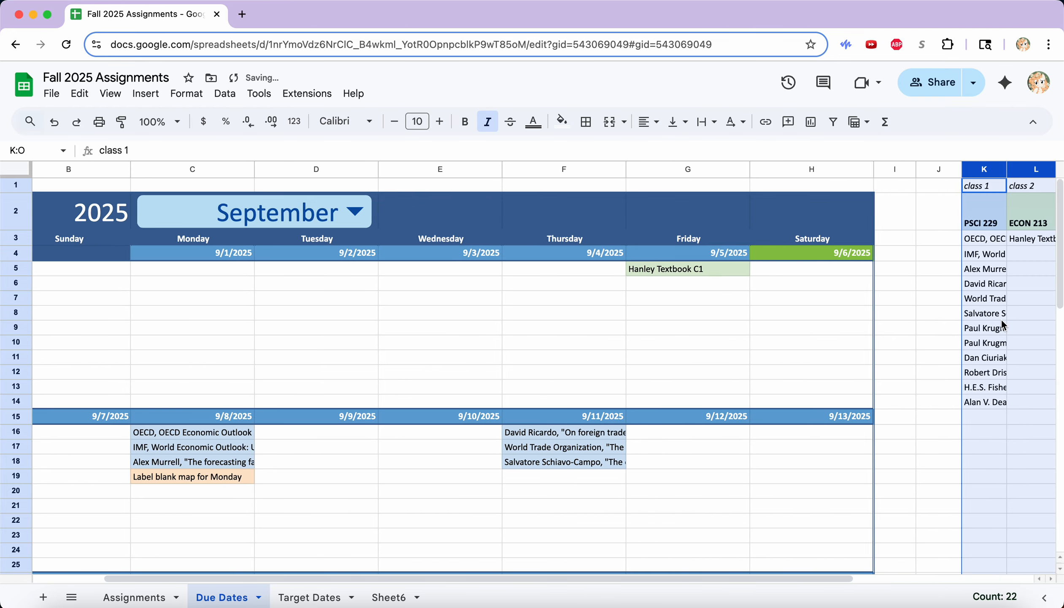
scroll(1001, 319, right, 3)
click(924, 288)
Hide columns J–P, unhide them, and check the Completed count in O2.
drag(693, 169, 997, 171)
right_click(997, 171)
click(929, 377)
click(908, 387)
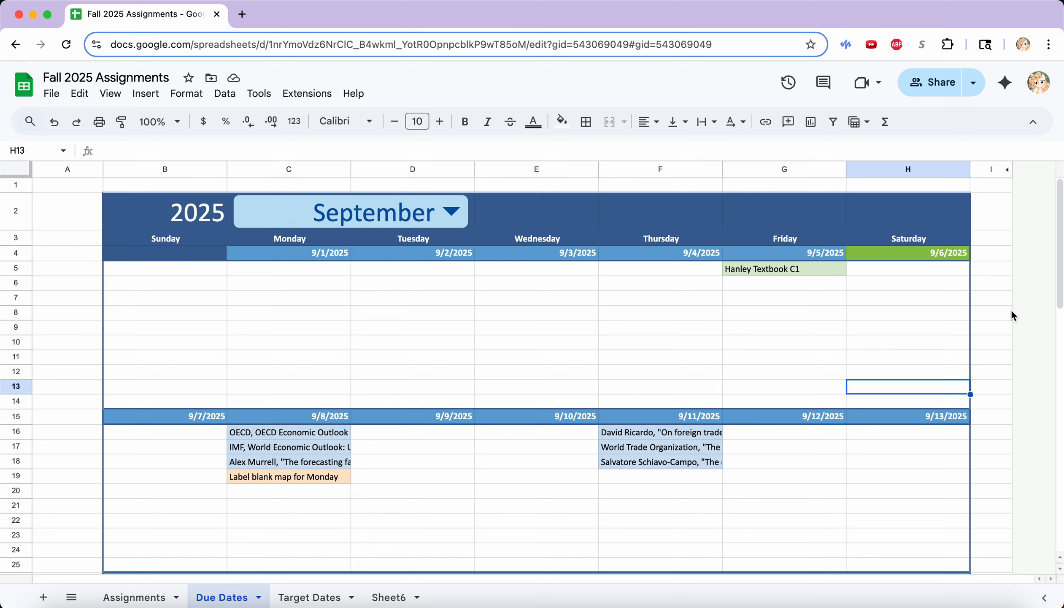
click(1007, 171)
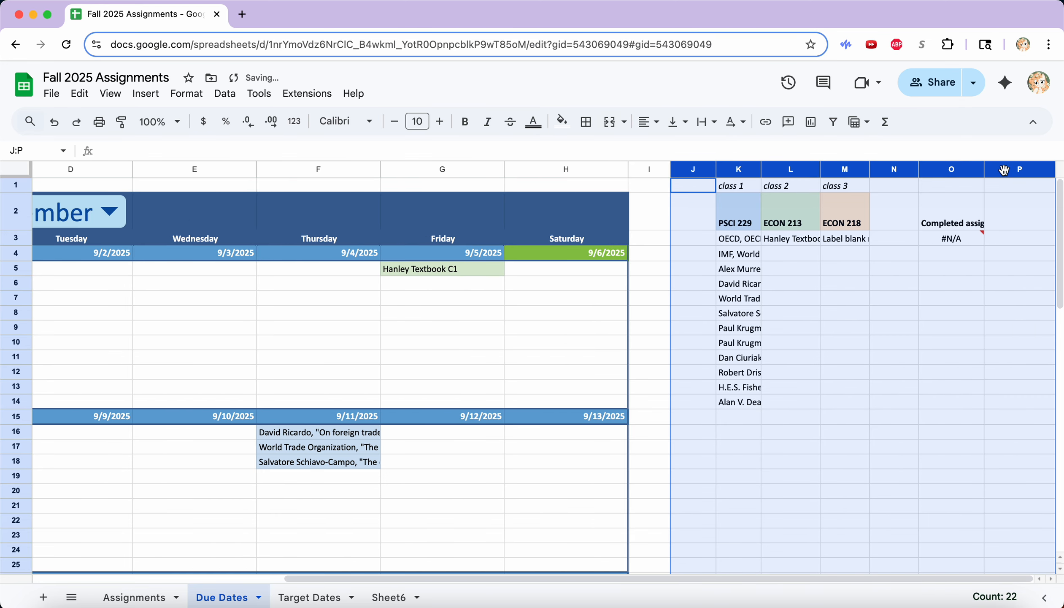
click(965, 222)
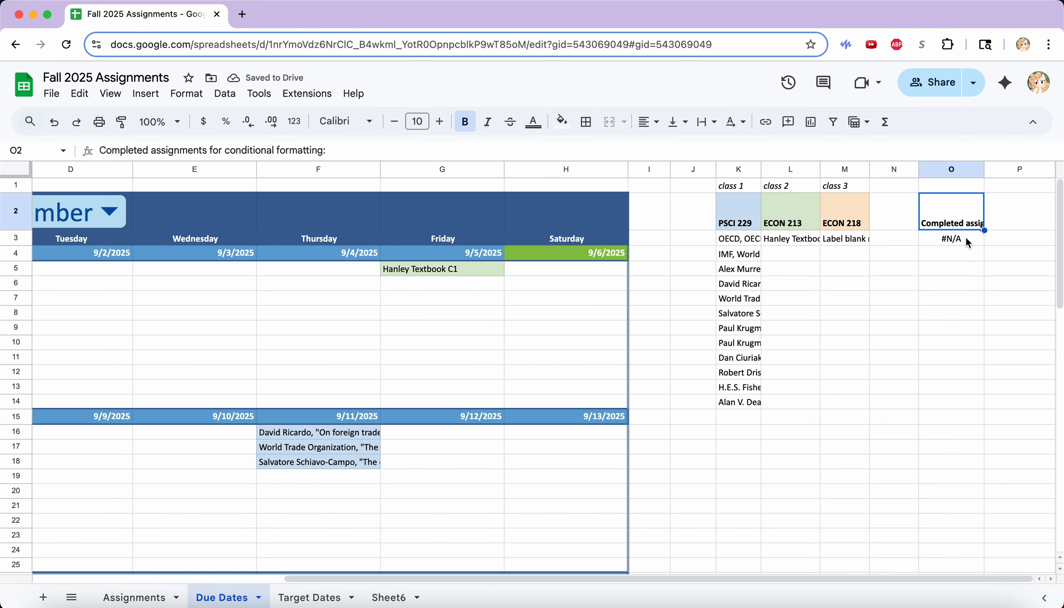
scroll(492, 439, left, 5)
Set the David Ricardo assignment's Progress to Complete on the Assignments sheet.
click(139, 596)
click(461, 247)
click(428, 311)
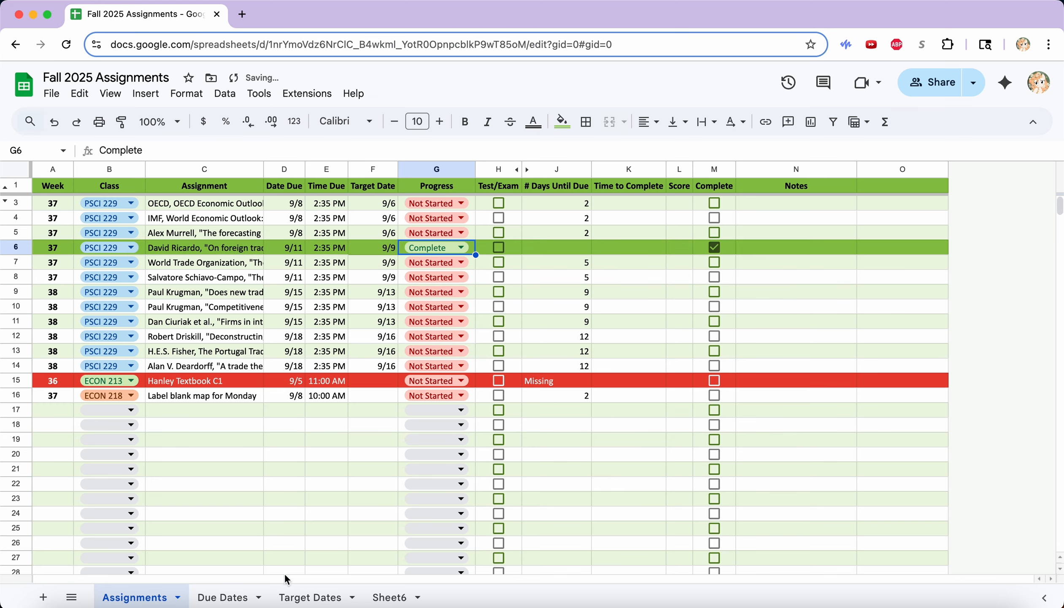
On the Due Dates sheet, inspect the struck-through David Ricardo entry's formula in F16.
click(241, 592)
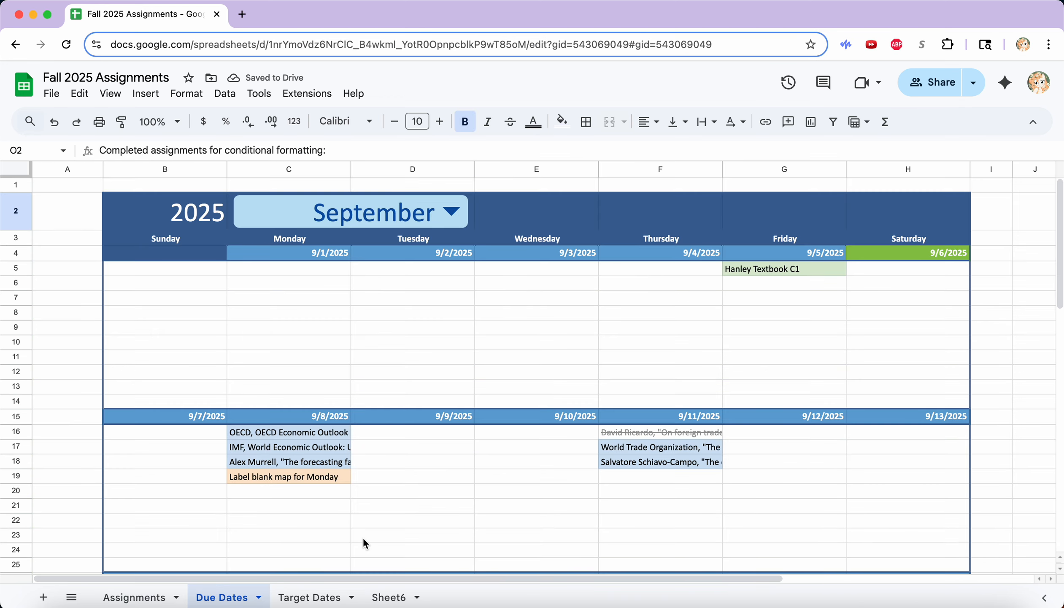
scroll(365, 543, down, 3)
scroll(365, 543, right, 1)
click(667, 321)
click(680, 426)
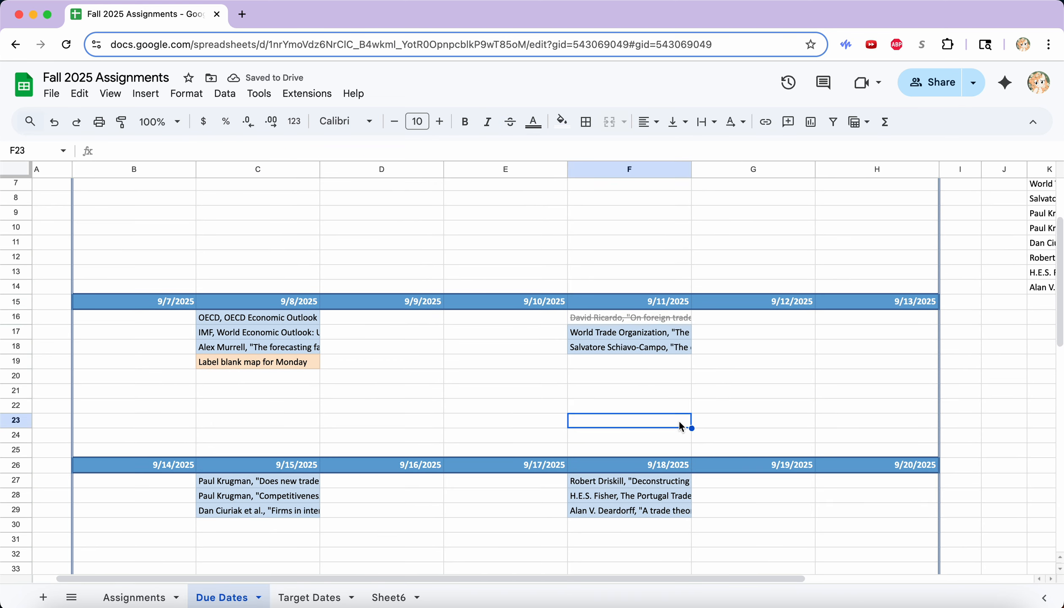
Select helper columns K–O and bring up their column options.
scroll(681, 425, up, 3)
scroll(681, 426, left, 1)
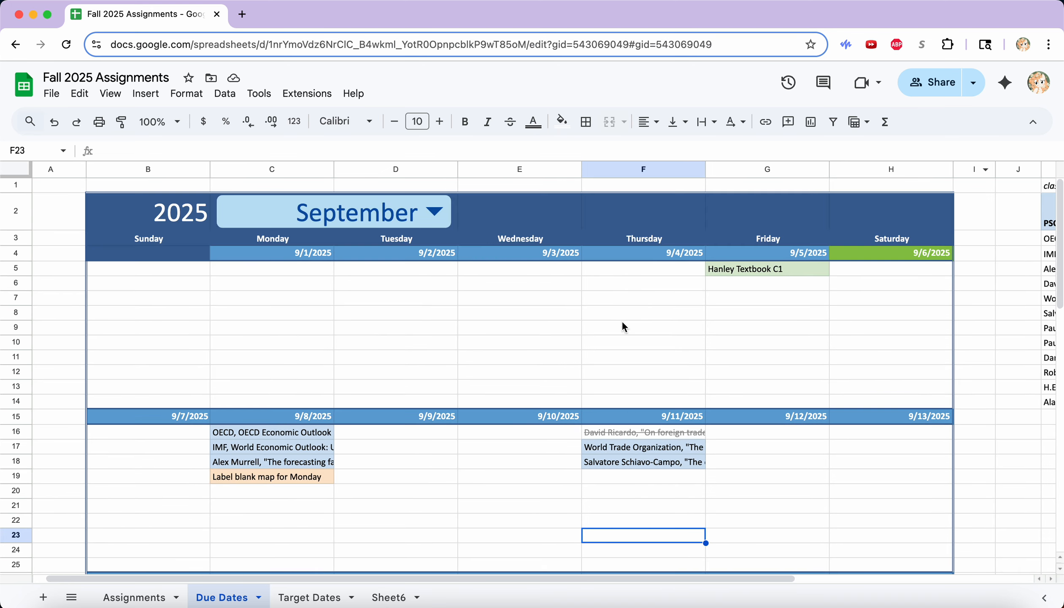
scroll(860, 378, right, 5)
drag(738, 169, 942, 169)
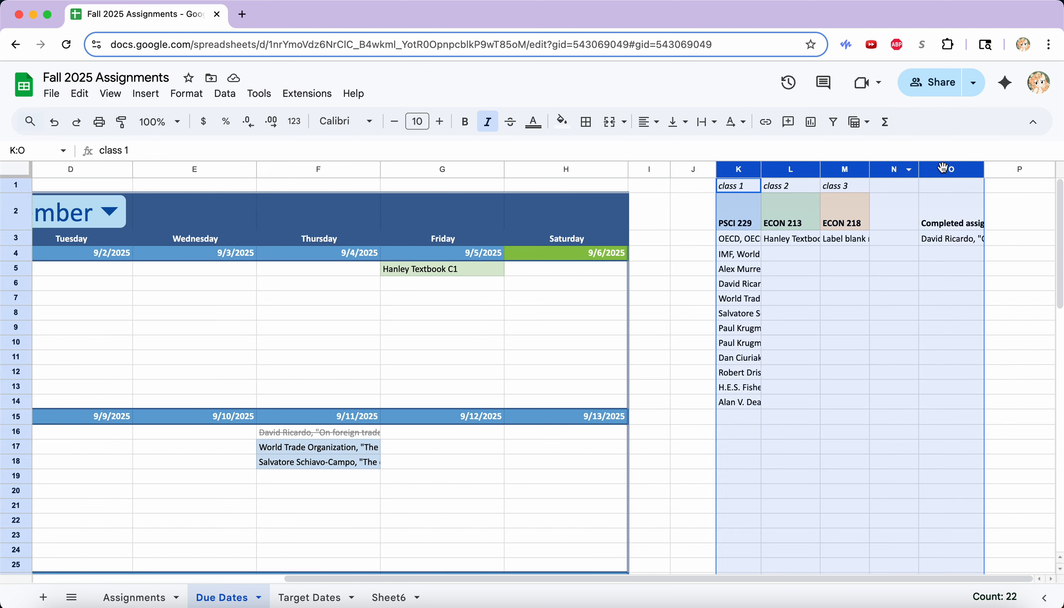
right_click(943, 169)
Hide columns K–O, then select the class colour cells K2:T2 on Target Dates.
click(969, 333)
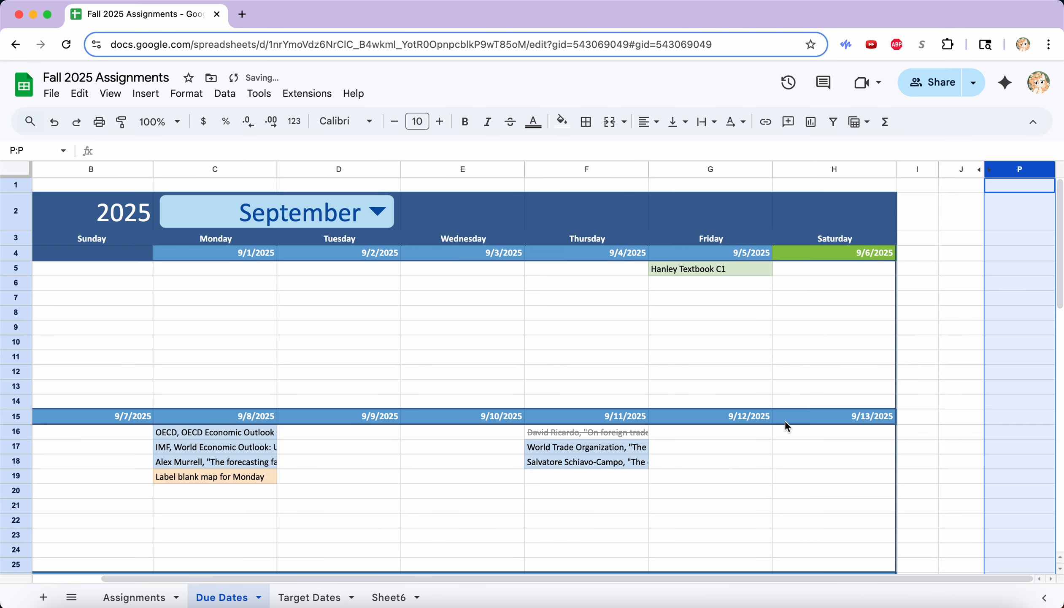
click(306, 596)
scroll(477, 486, right, 3)
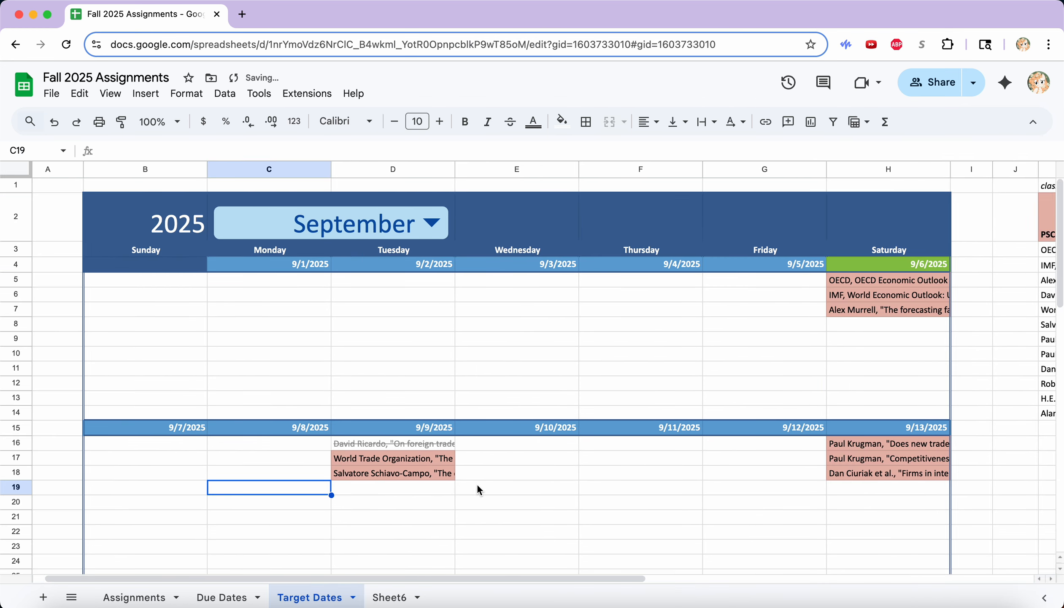
scroll(477, 484, right, 5)
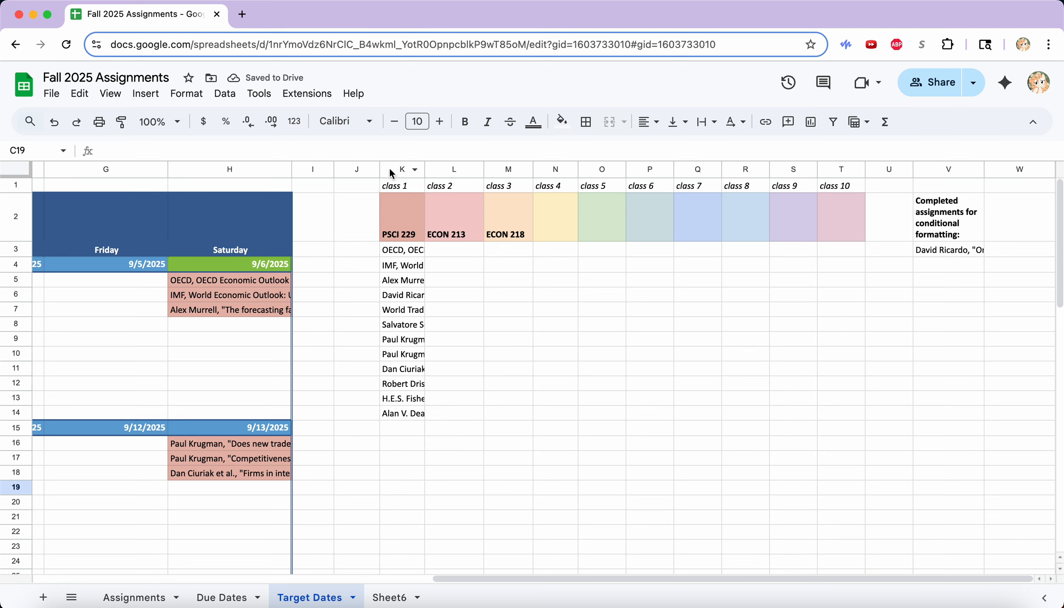
drag(396, 212, 960, 257)
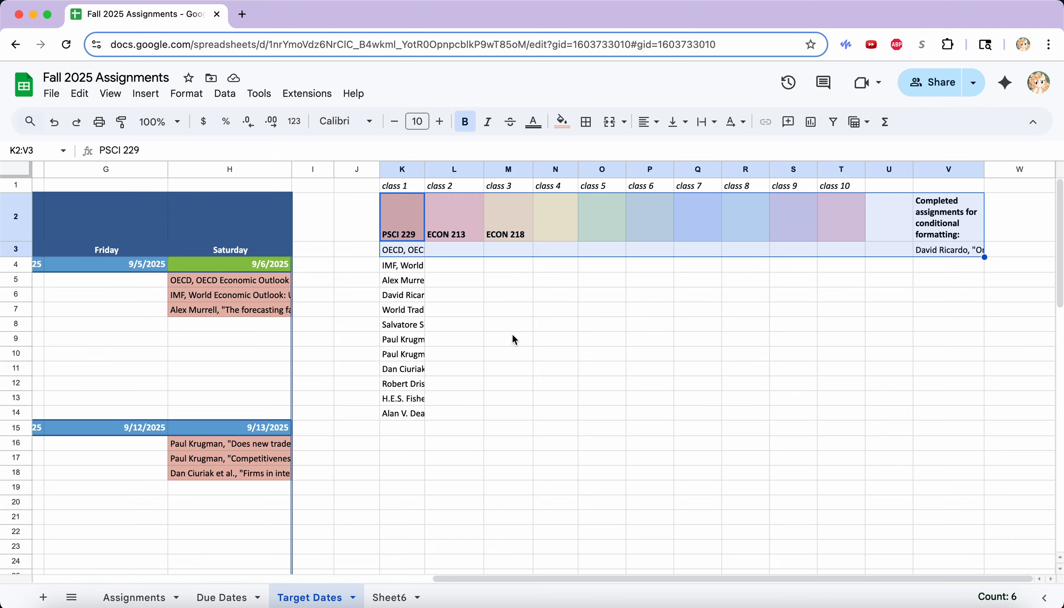
Inspect the struck-through David Ricardo entry's formula in D16.
scroll(514, 338, left, 10)
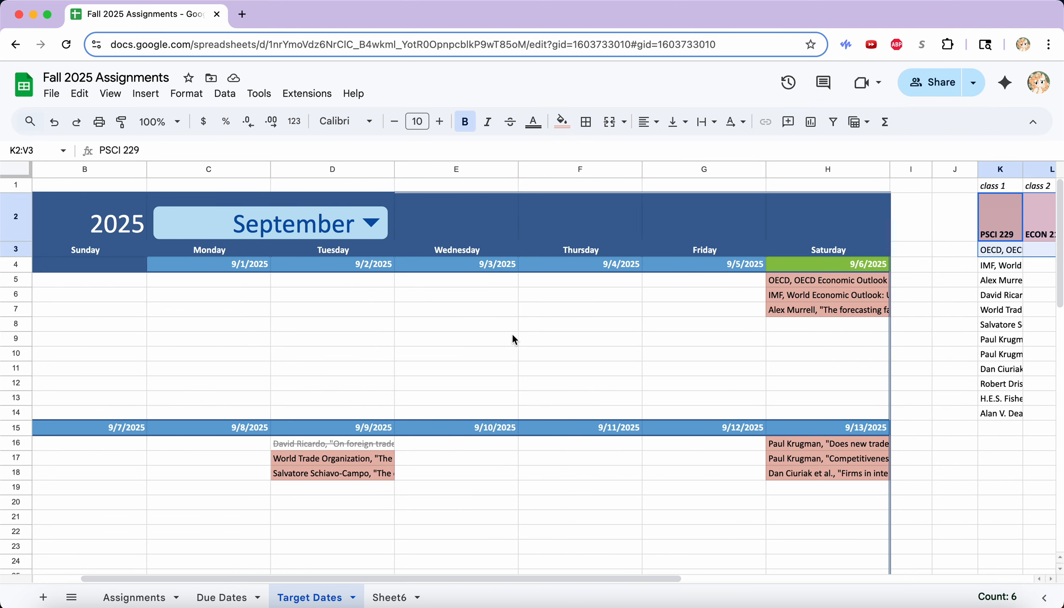
click(386, 439)
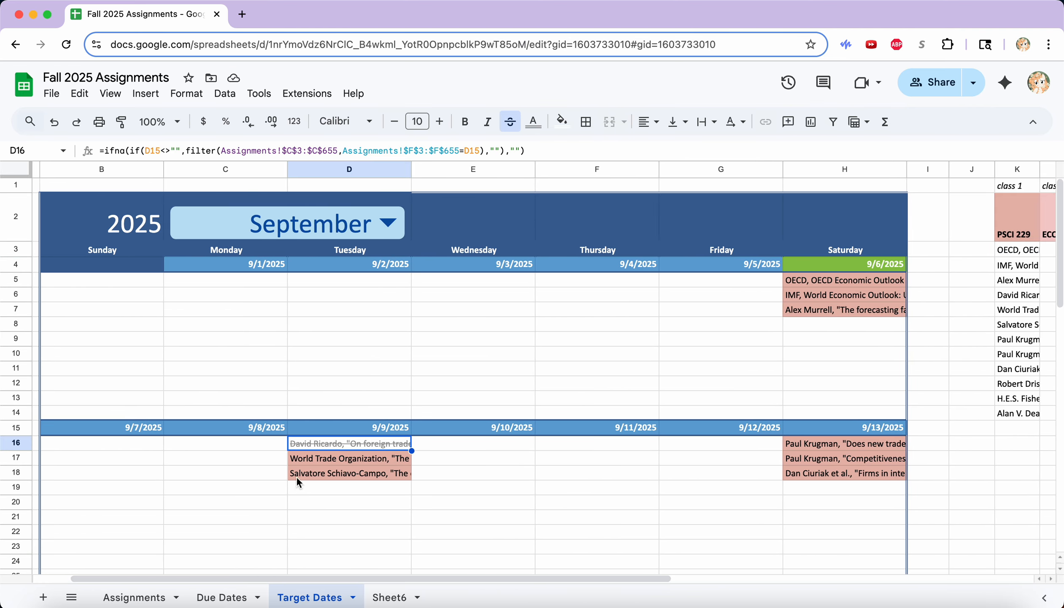
scroll(357, 440, right, 10)
scroll(633, 296, left, 10)
Switch the Target Dates calendar month to October.
click(451, 223)
click(422, 486)
scroll(431, 496, down, 8)
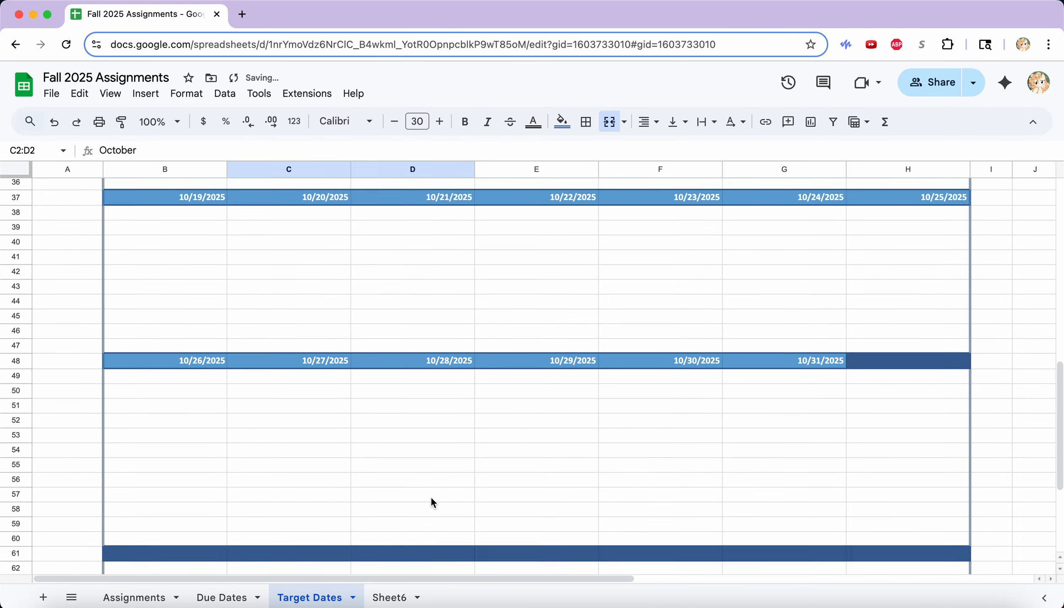
Inspect E4's IFS formula and switch the calendar month to July.
scroll(431, 503, up, 8)
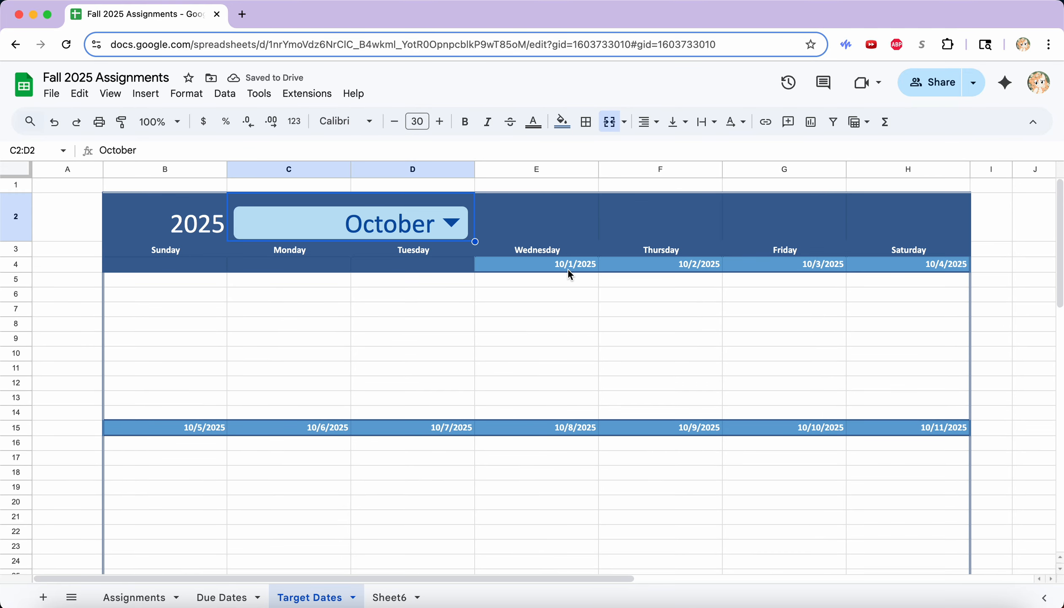
click(564, 271)
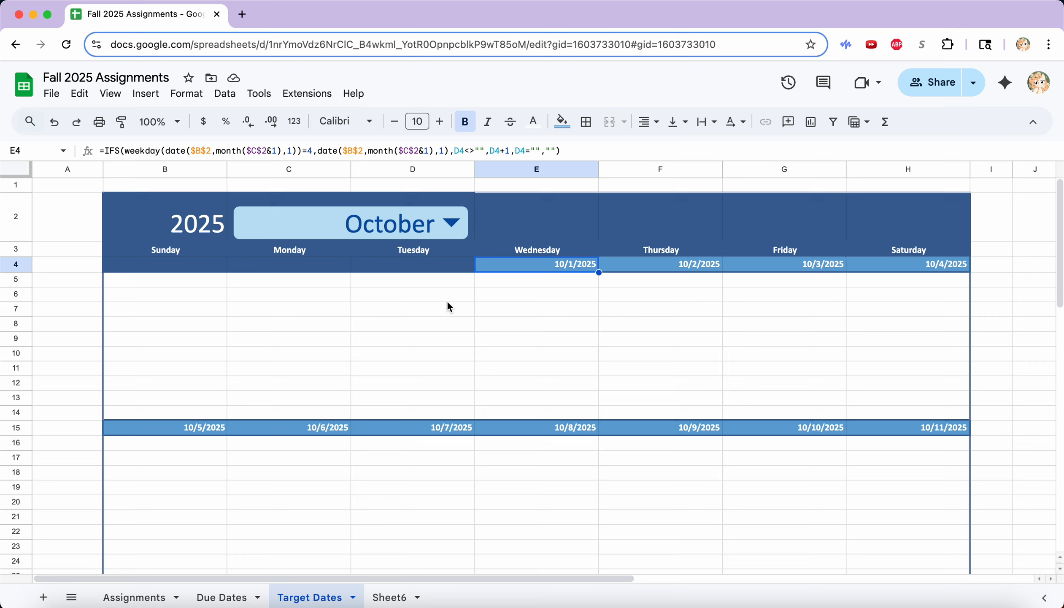
click(435, 231)
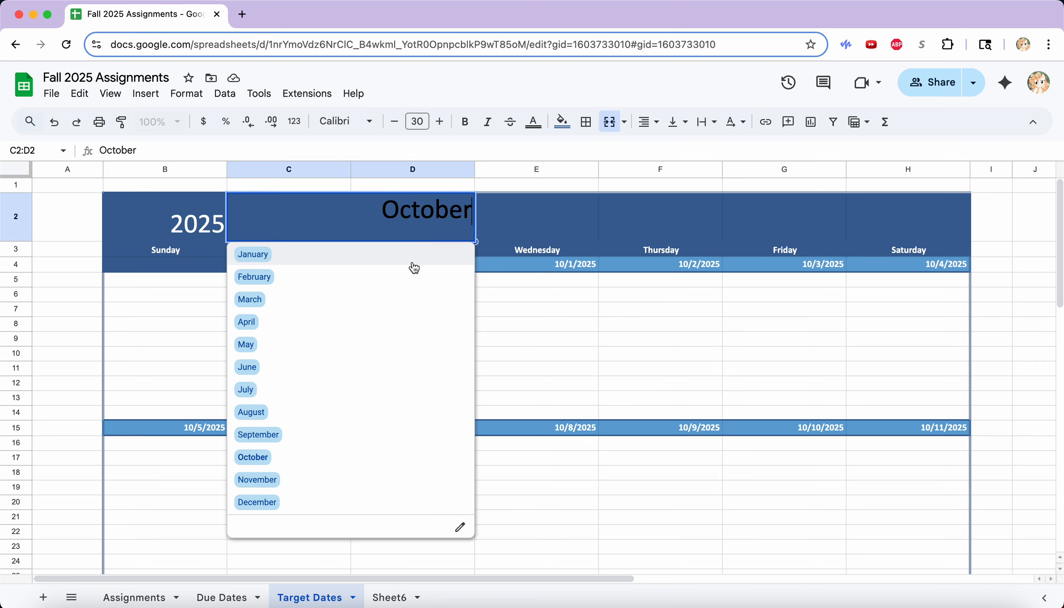
click(368, 390)
scroll(479, 447, down, 10)
scroll(477, 446, up, 10)
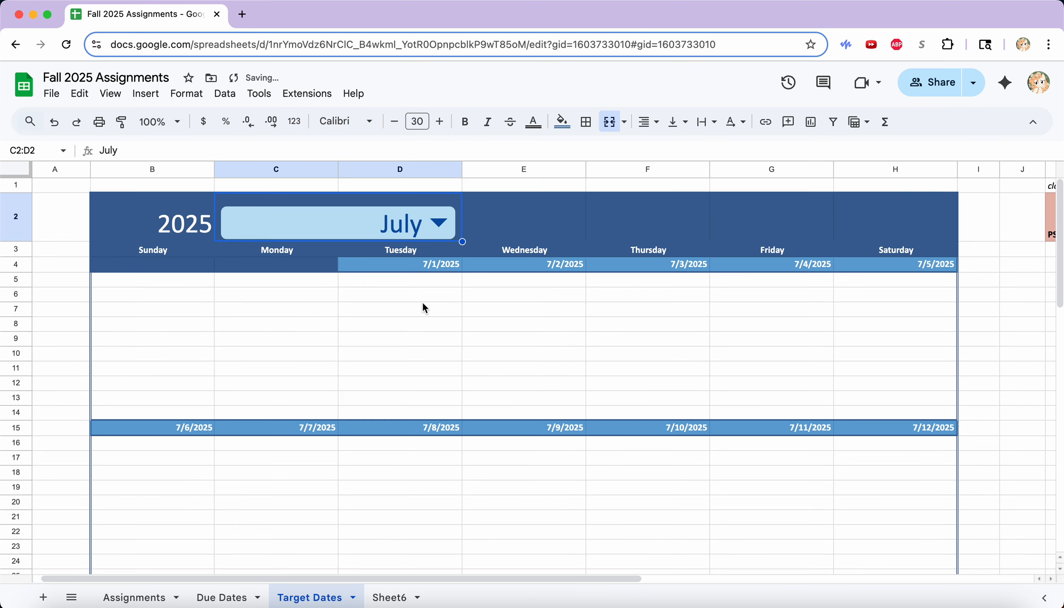
Switch the calendar back to September and inspect H4's date formula.
click(390, 216)
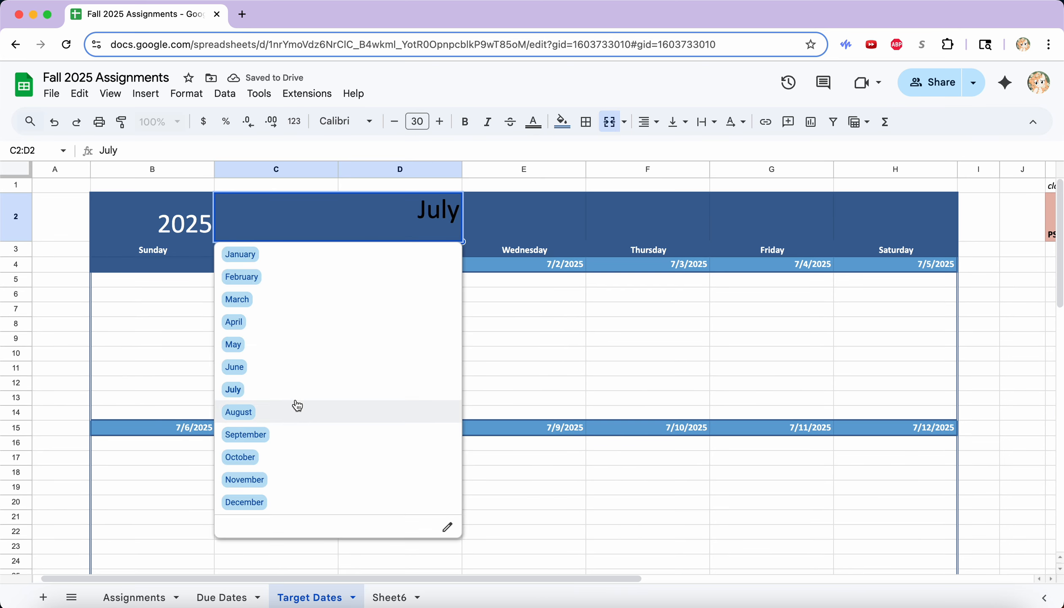
click(297, 434)
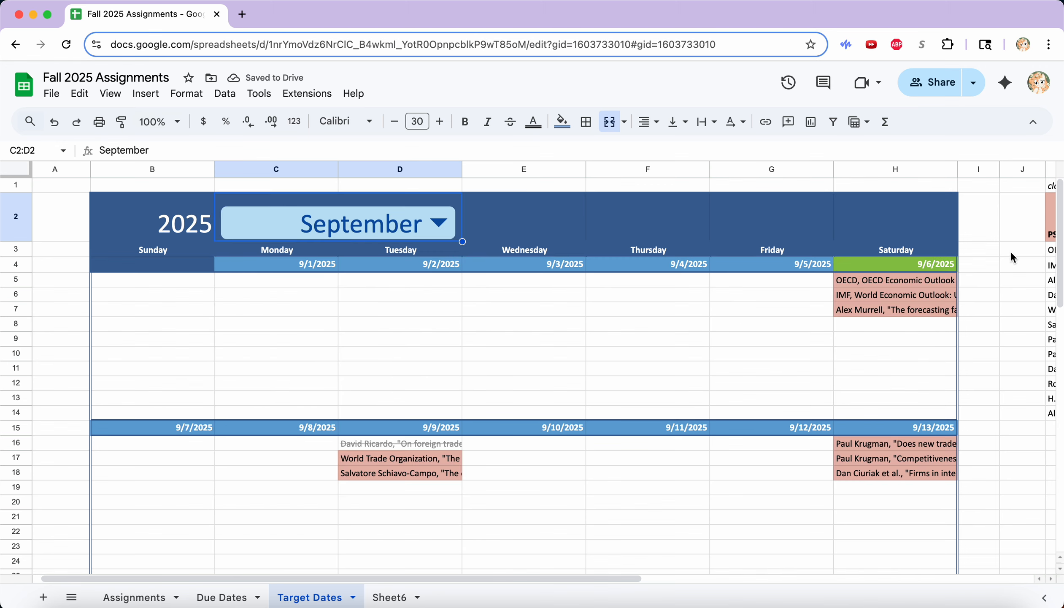
click(944, 262)
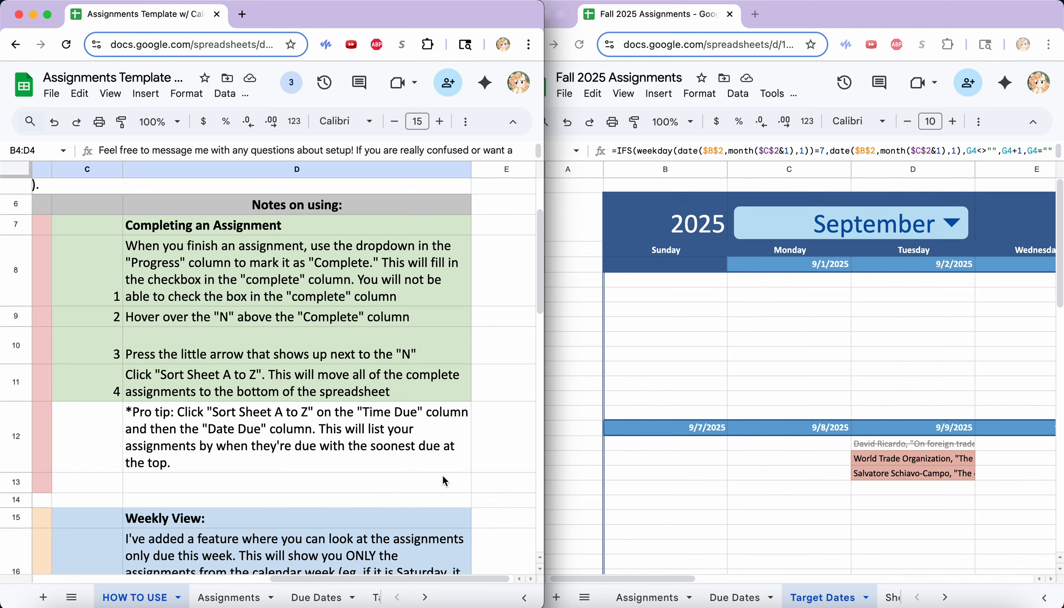
Bring the Fall 2025 tracker to the front on the Assignments sheet and maximize it.
scroll(442, 475, up, 3)
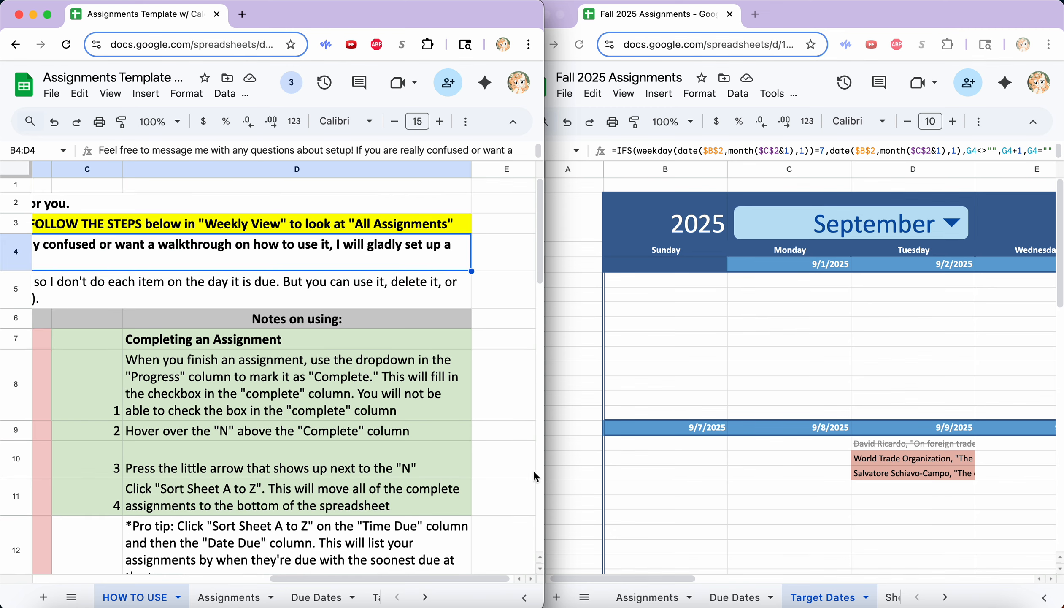
click(705, 513)
click(653, 597)
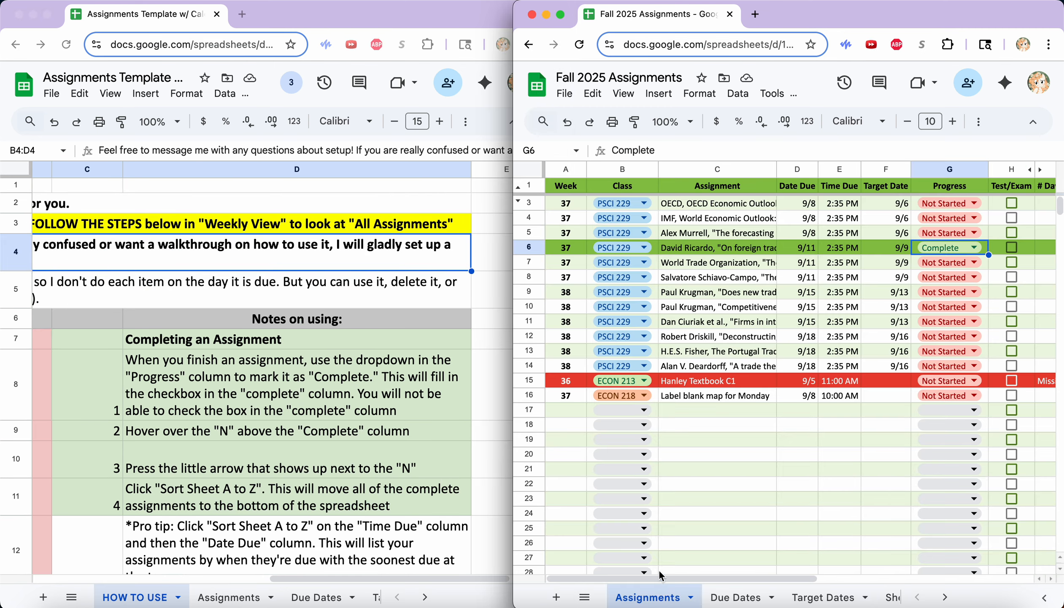
click(993, 50)
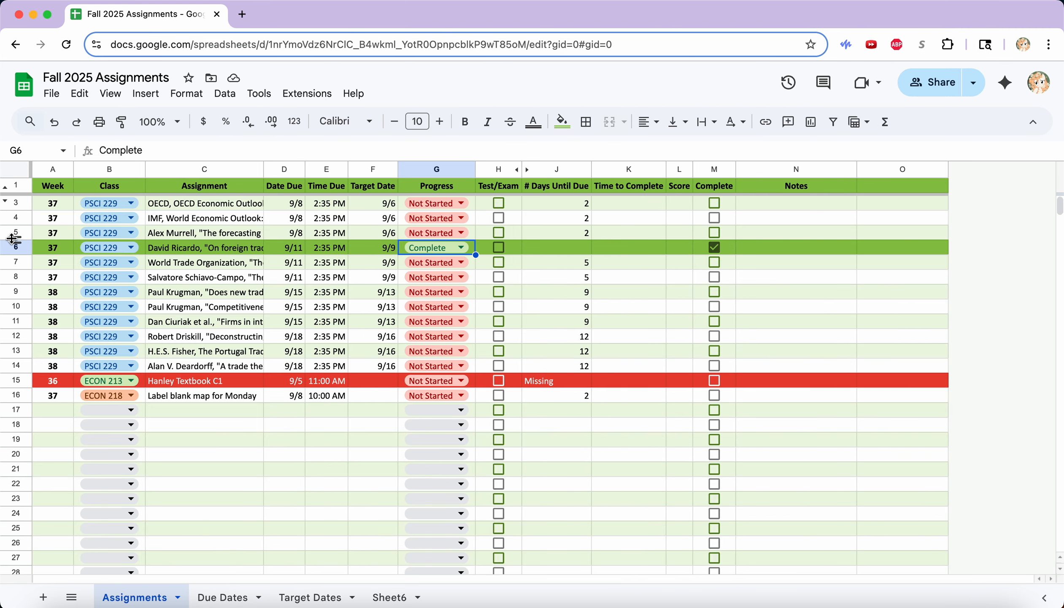
Try dragging the David Ricardo row 6 below row 16, then undo the move.
click(14, 247)
drag(13, 247, 17, 397)
key(super+z)
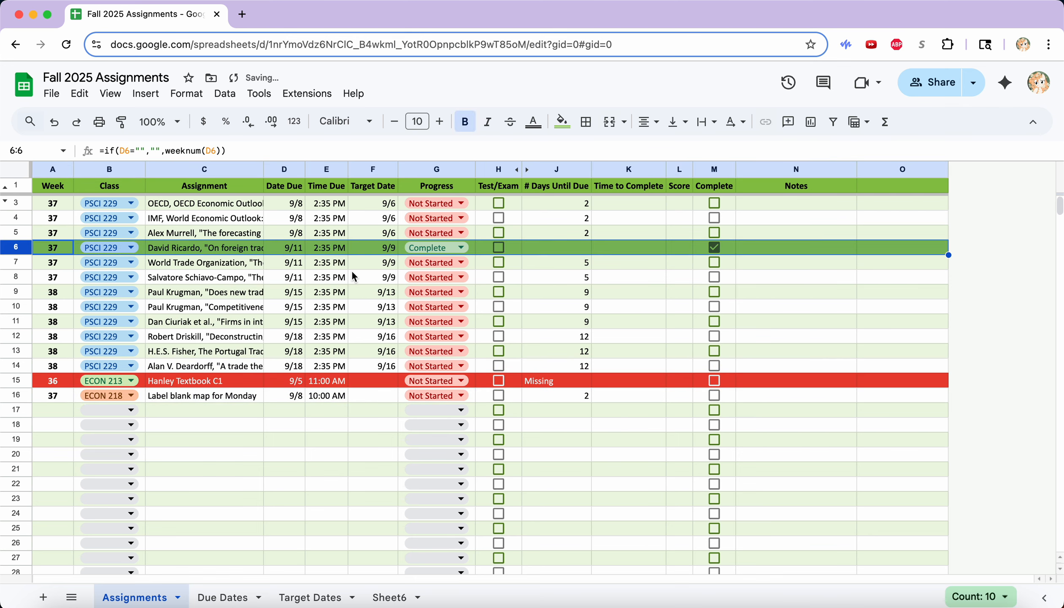
Set row 7's Progress to Complete and fill it down through row 14.
click(435, 262)
click(434, 335)
drag(475, 269, 476, 365)
click(327, 438)
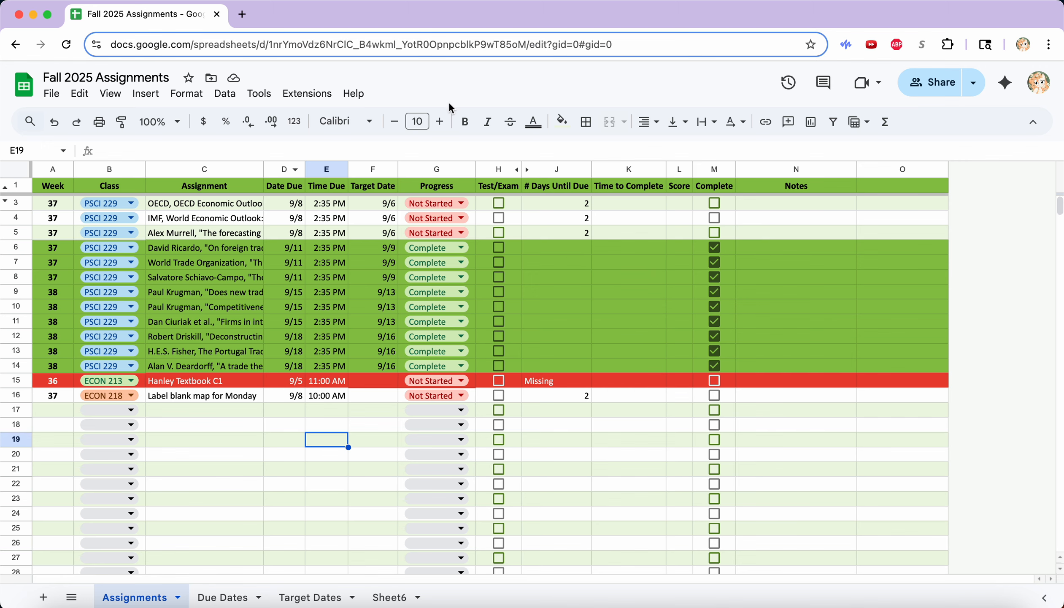
Sort the sheet A to Z by the Complete column M, then undo the sort.
click(727, 171)
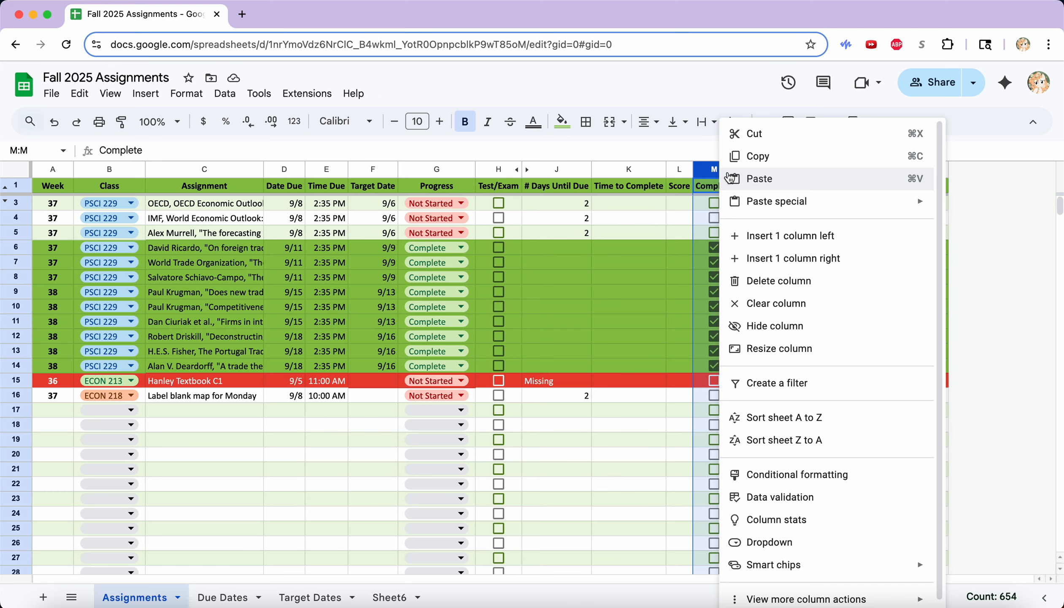
click(789, 418)
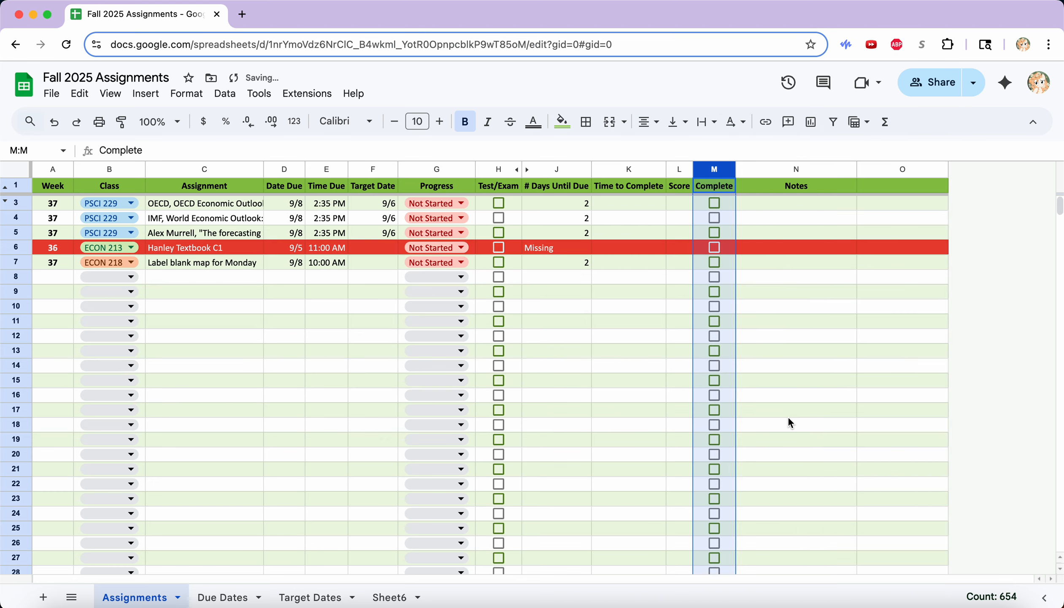
click(788, 415)
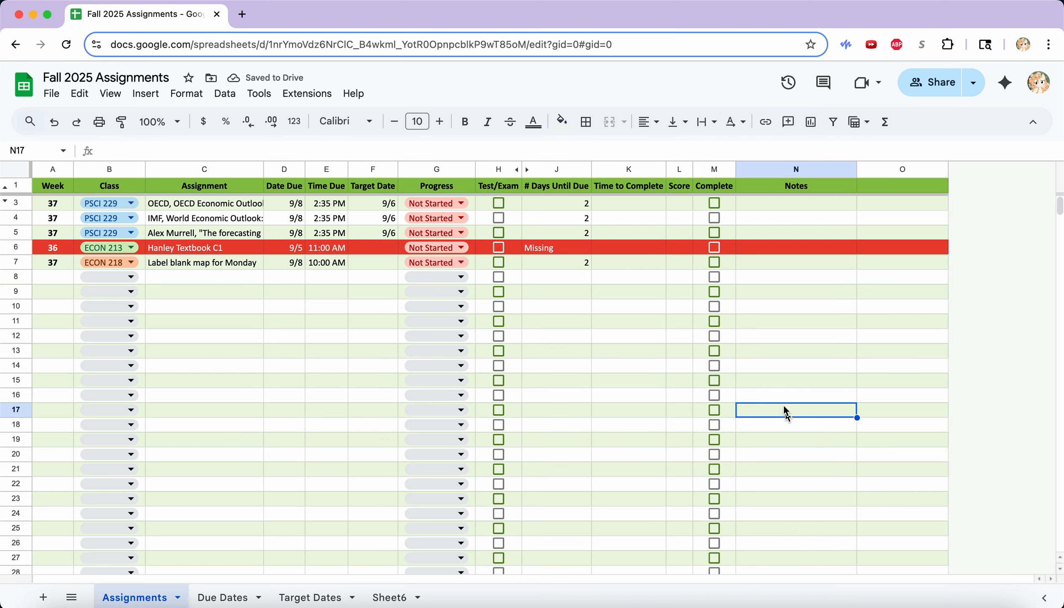
drag(1058, 206, 1055, 144)
key(super+z)
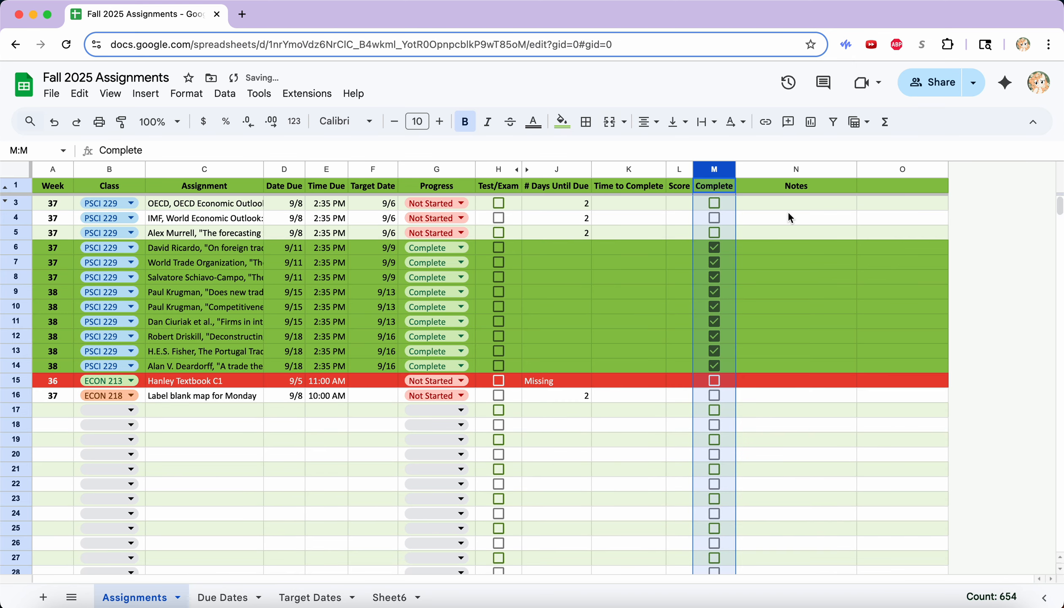
click(779, 272)
Inspect the M6 checkbox formula, then set G6 to Not Started and paste it down through G14.
click(714, 170)
click(729, 250)
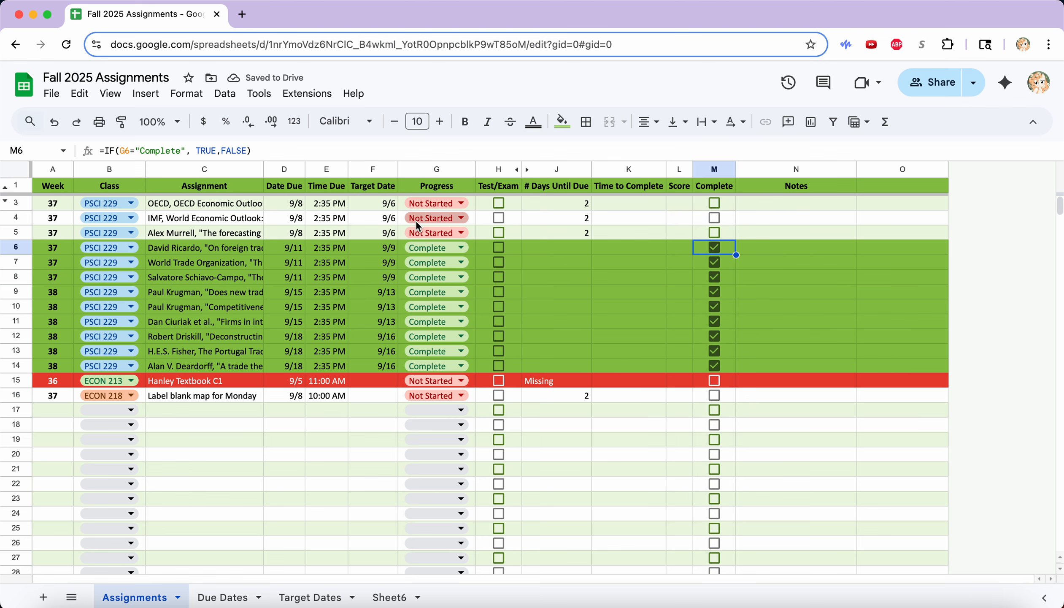
click(462, 246)
click(460, 291)
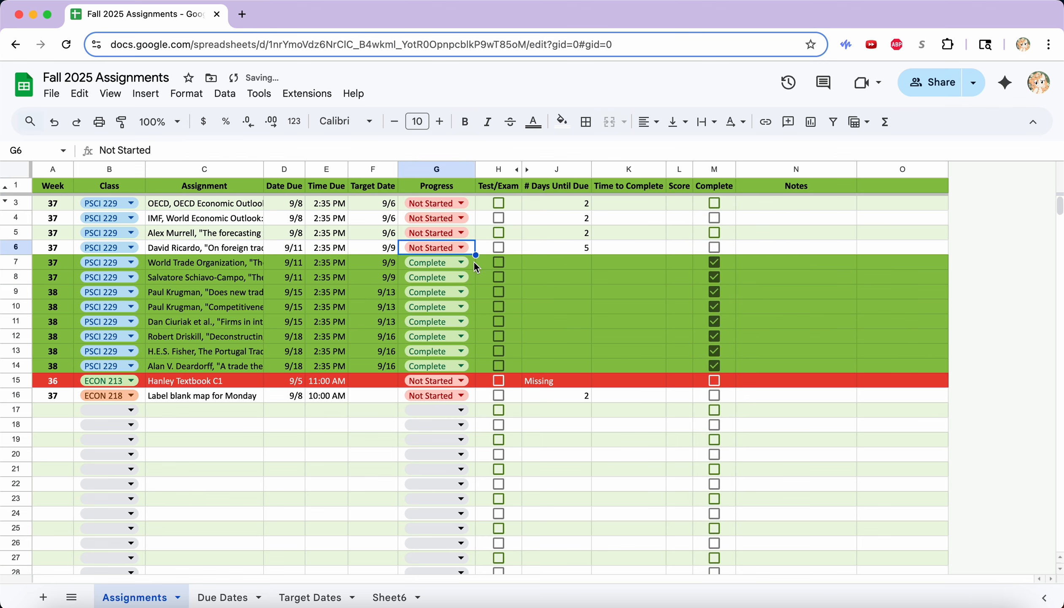
key(super+c)
drag(473, 266, 471, 366)
key(super+v)
click(715, 366)
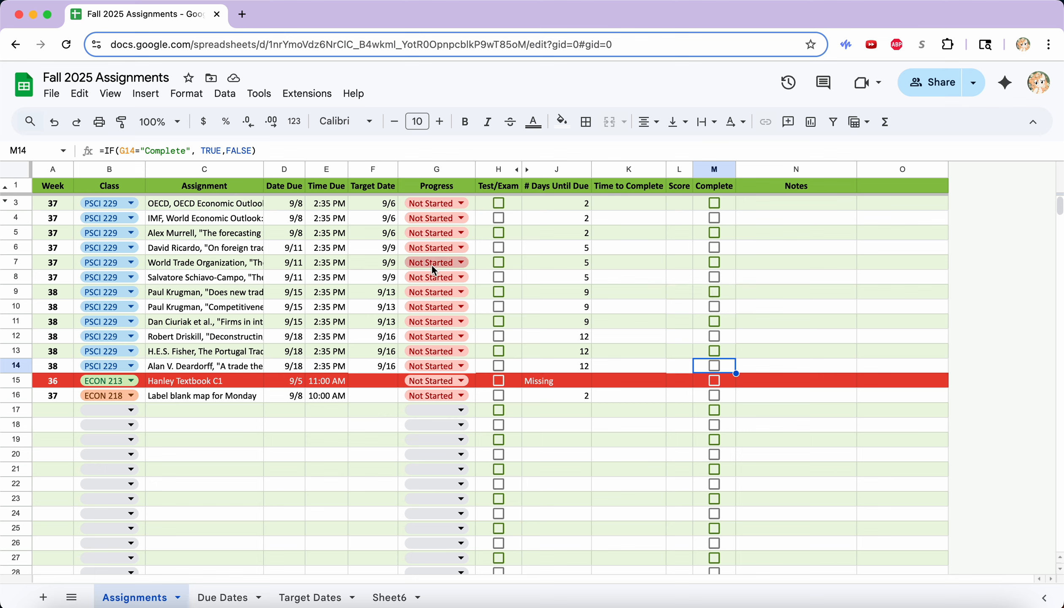
Demonstrate marking row 7 Complete, then undo it.
click(461, 262)
click(465, 336)
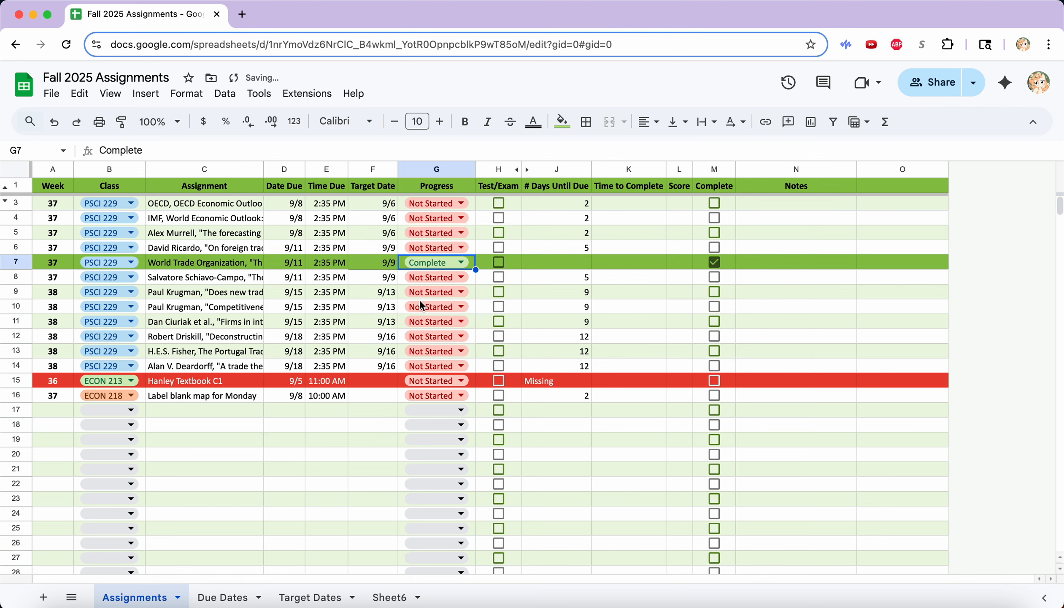
key(super+z)
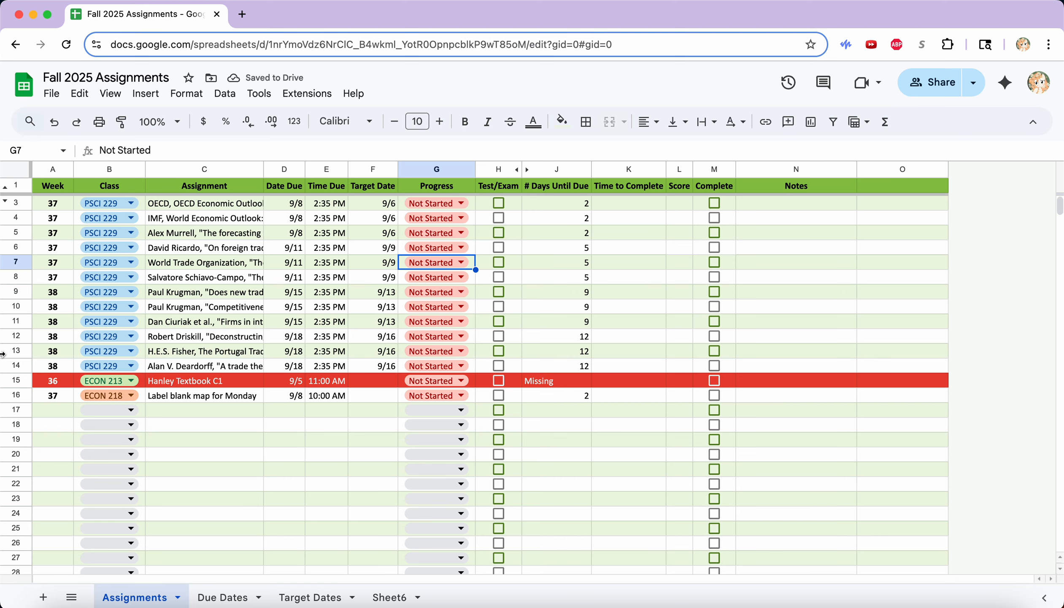
Narrow the tracker window and scroll the template's HOW TO USE sheet to the Weekly View notes.
drag(3, 354, 469, 324)
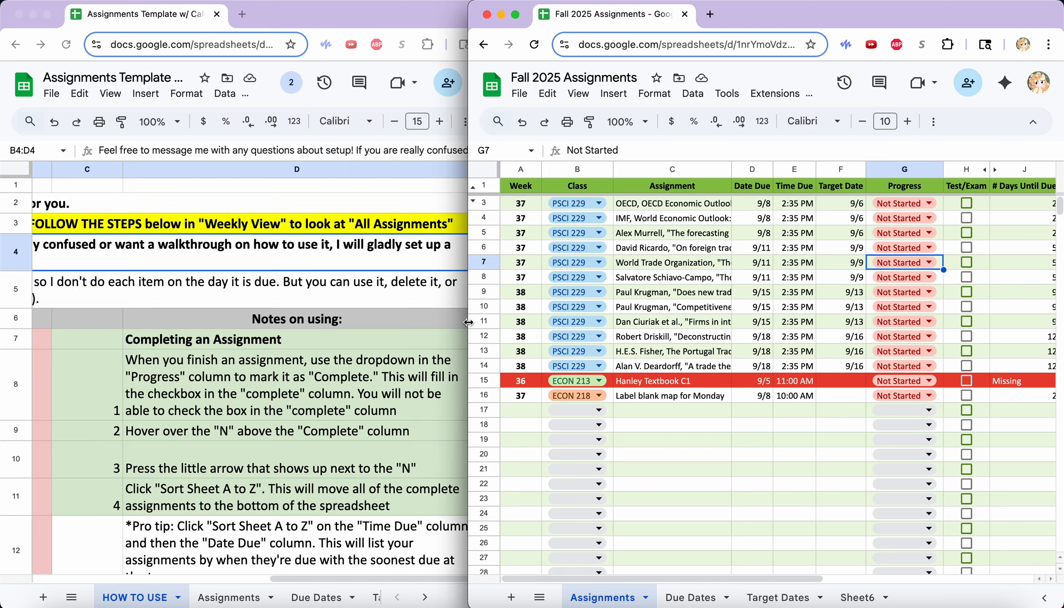
scroll(370, 419, down, 8)
scroll(369, 416, right, 1)
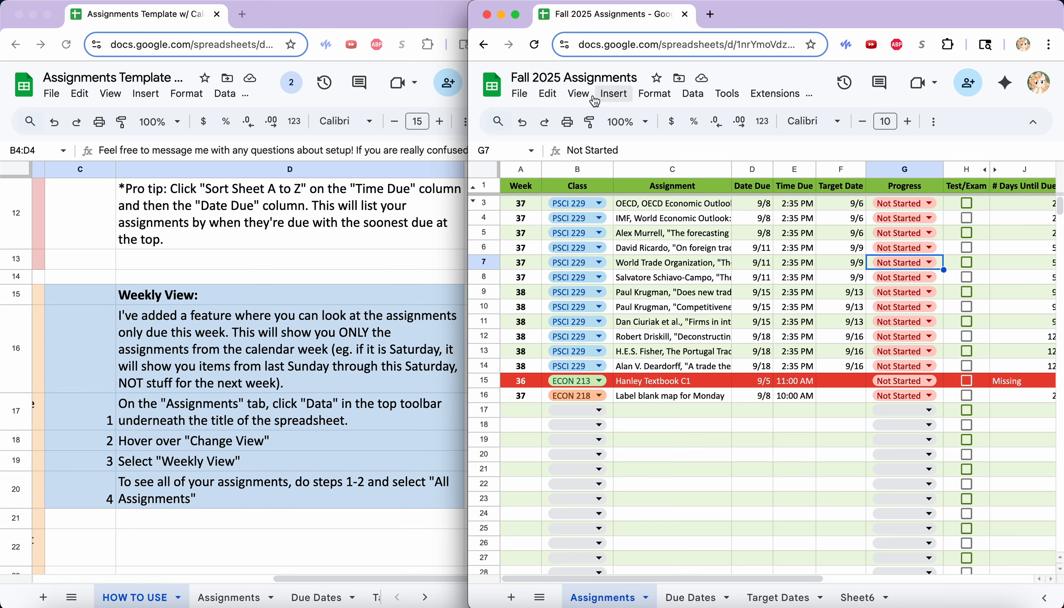
Apply Data > Change view > Weekly View, which narrows the list to the Missing Hanley Textbook C1 row.
click(577, 93)
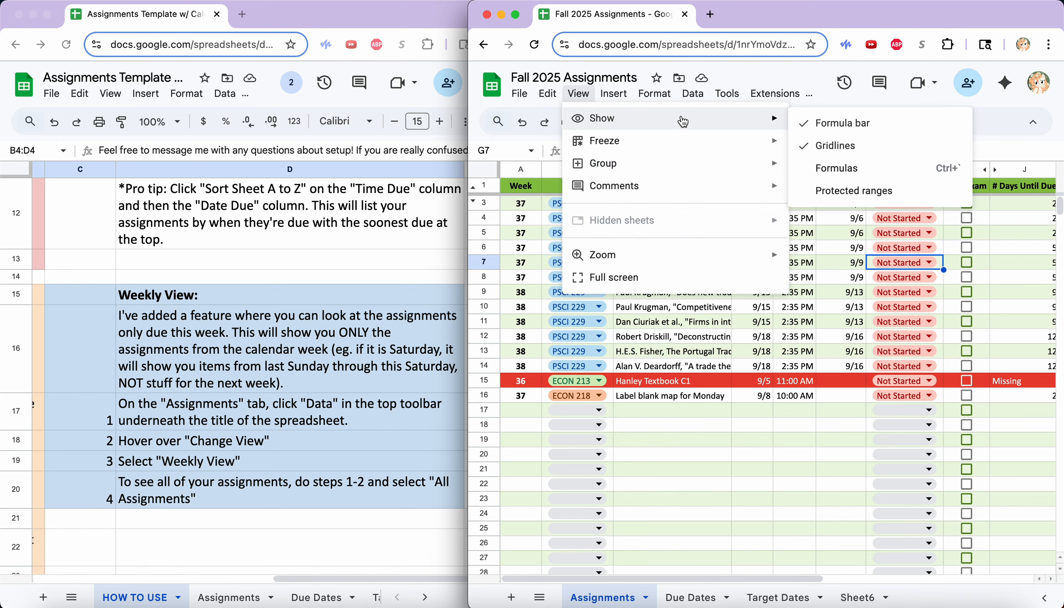
click(691, 95)
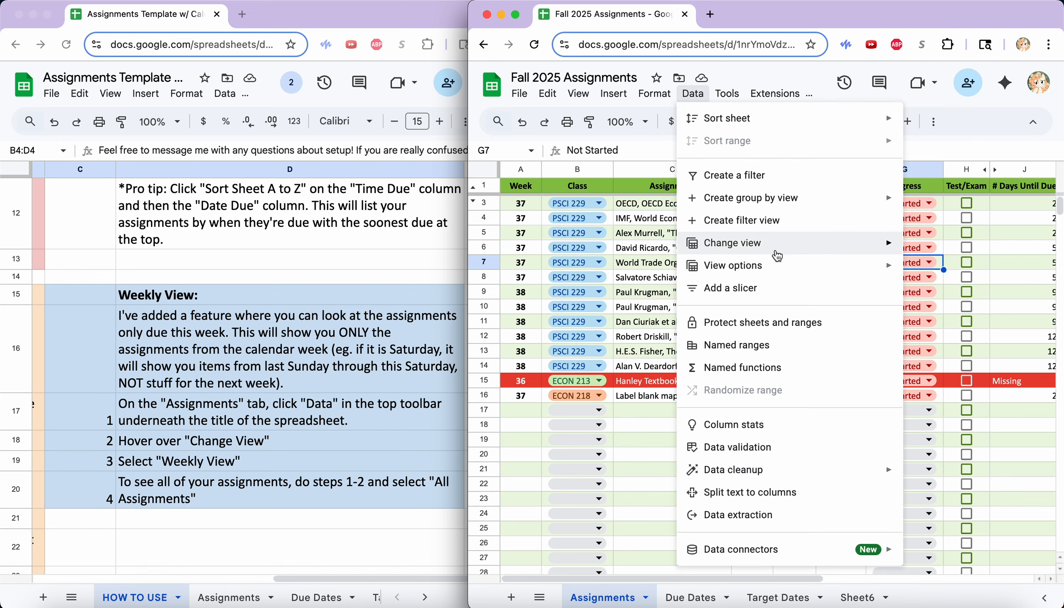
mouse_move(777, 253)
click(548, 270)
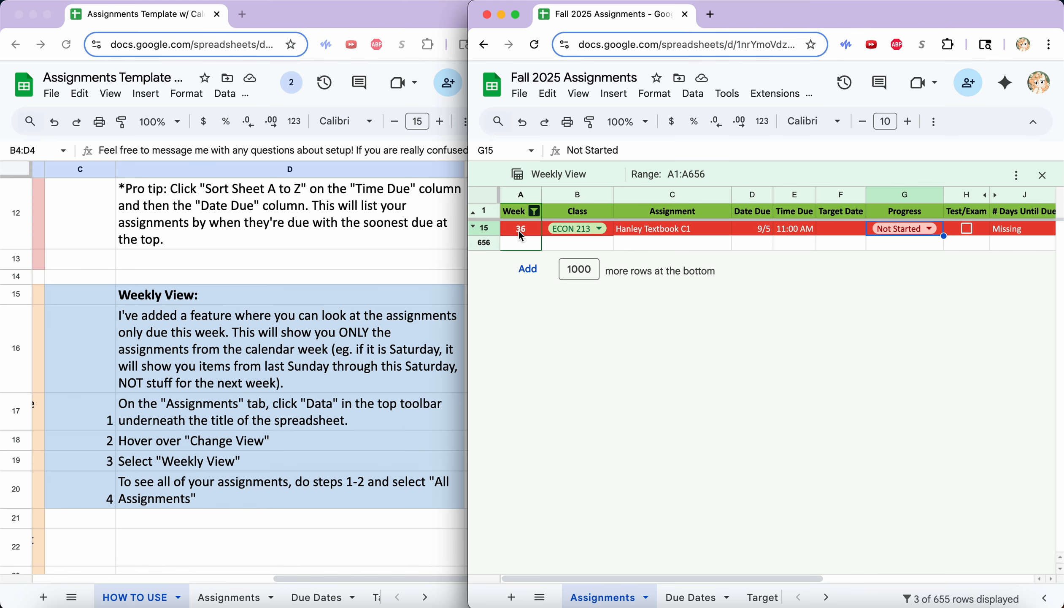
scroll(604, 235, right, 5)
scroll(604, 236, left, 5)
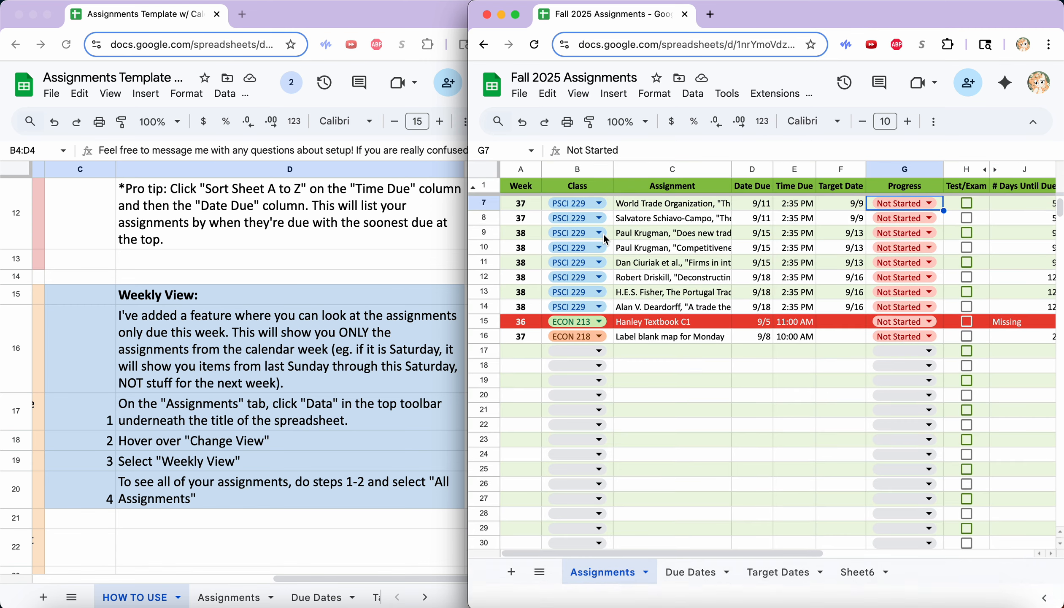
scroll(604, 242, up, 2)
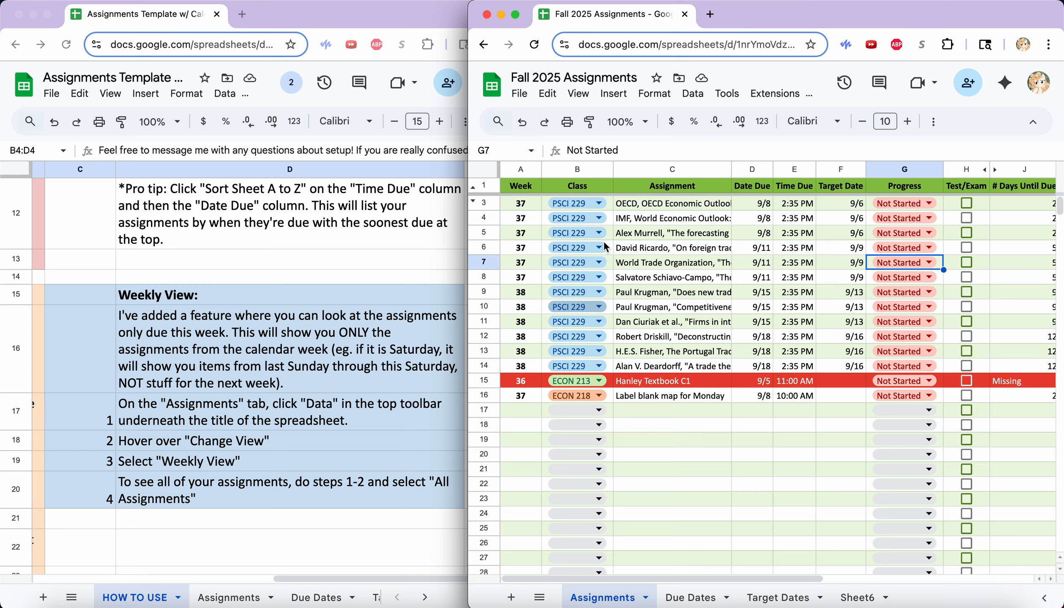
Inspect the week-number formulas in A8 and A15 and the due dates in D3:D5.
click(528, 382)
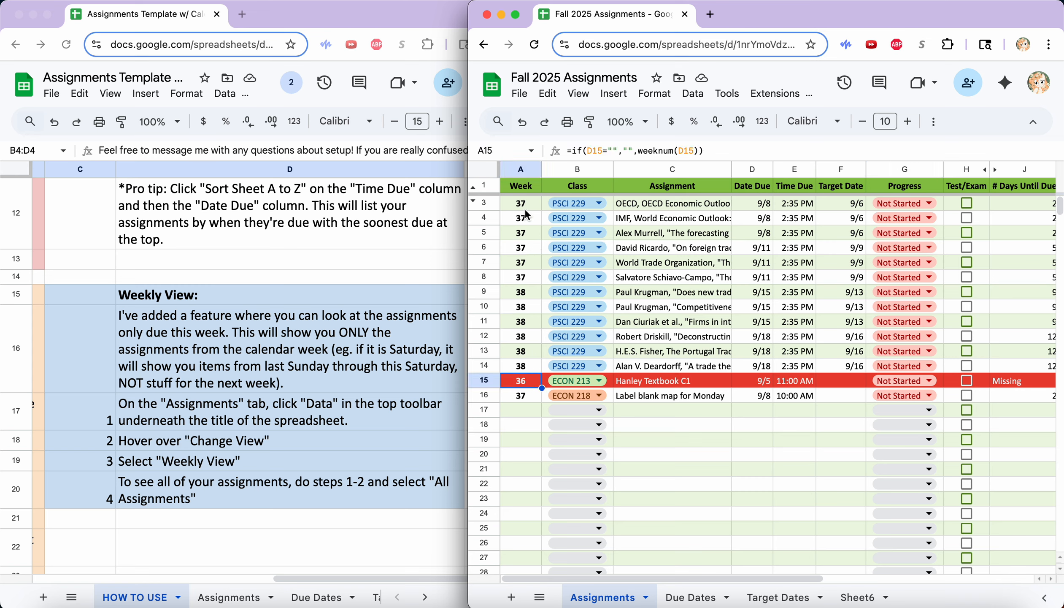
drag(527, 204, 535, 295)
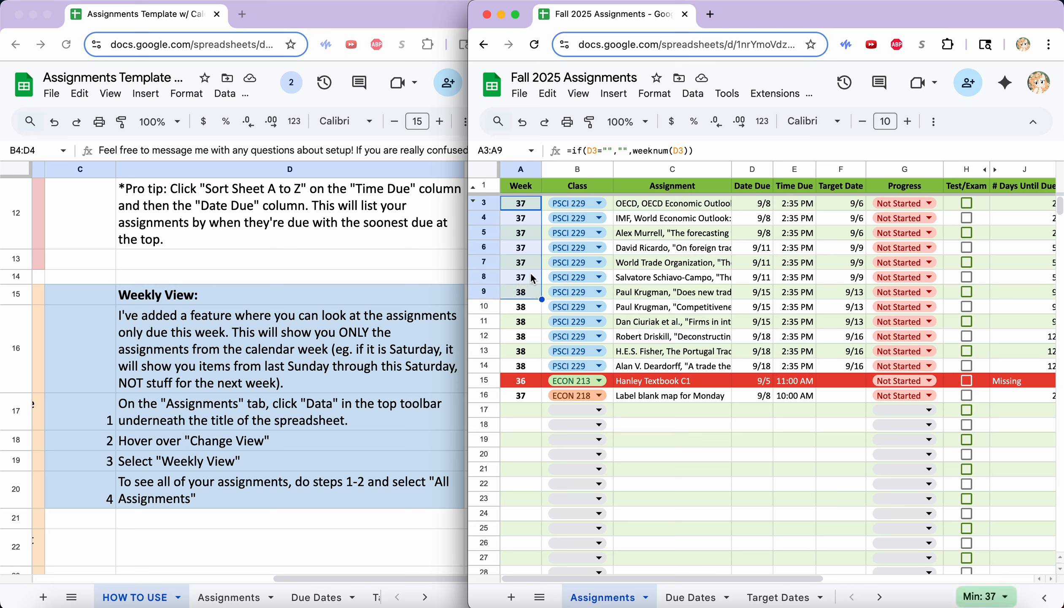
click(533, 278)
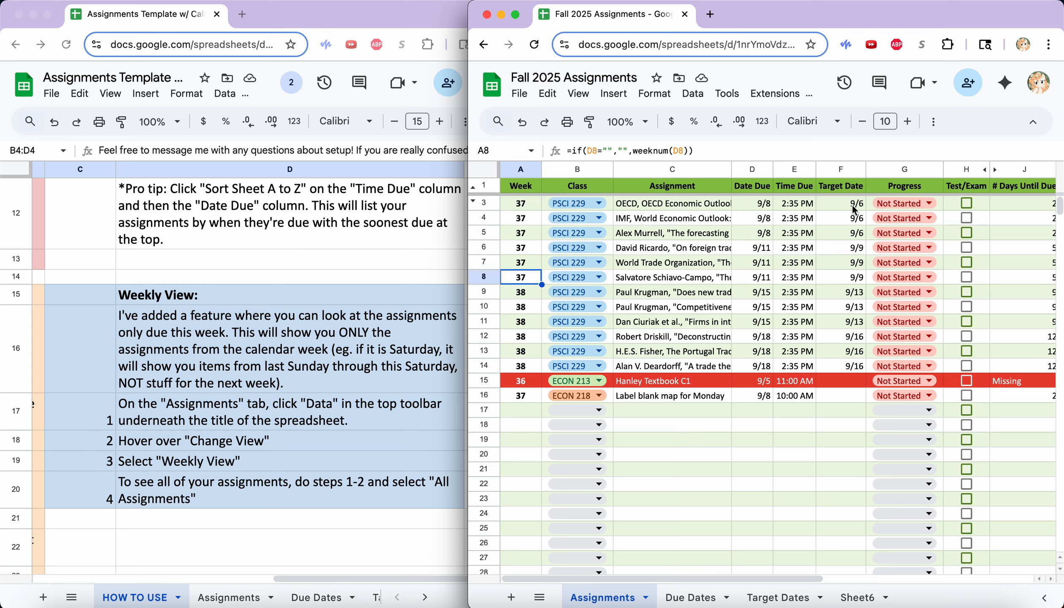
click(761, 204)
drag(761, 204, 759, 242)
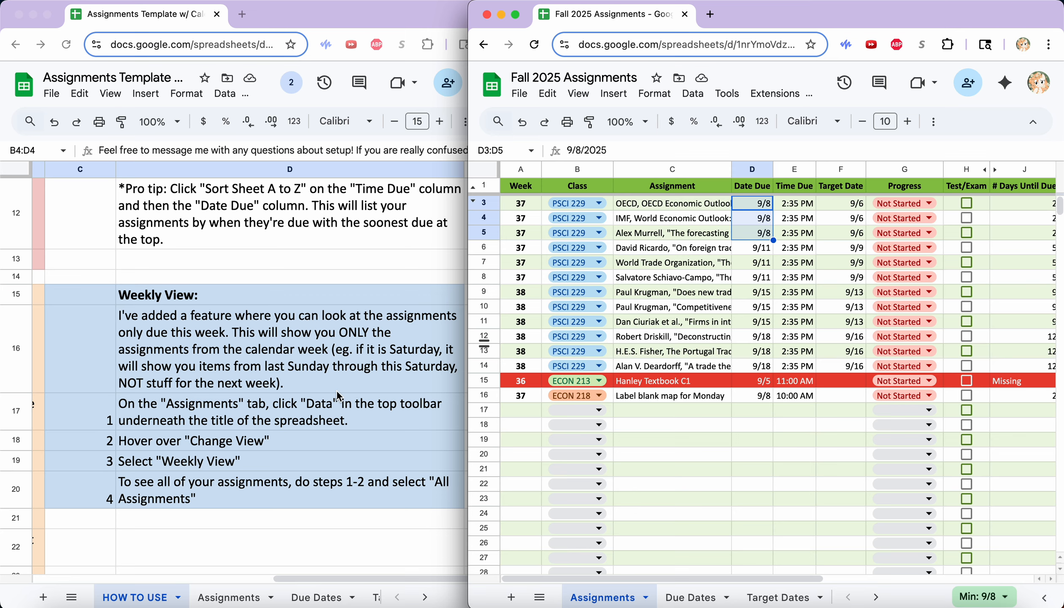
Deselect the dates and maximize the tracker window to full screen.
scroll(337, 389, down, 10)
scroll(338, 391, left, 5)
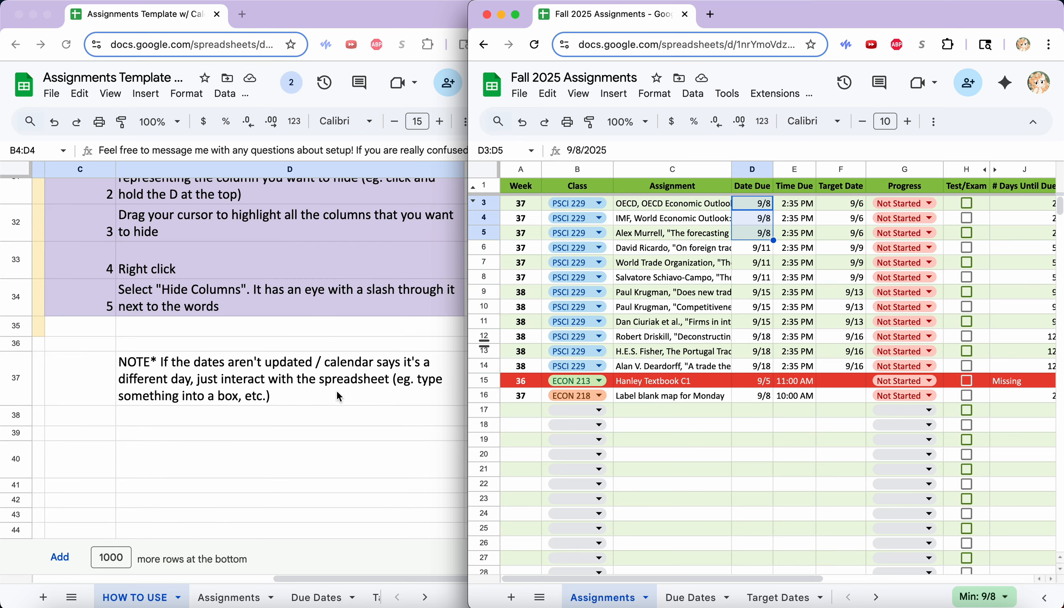
click(749, 435)
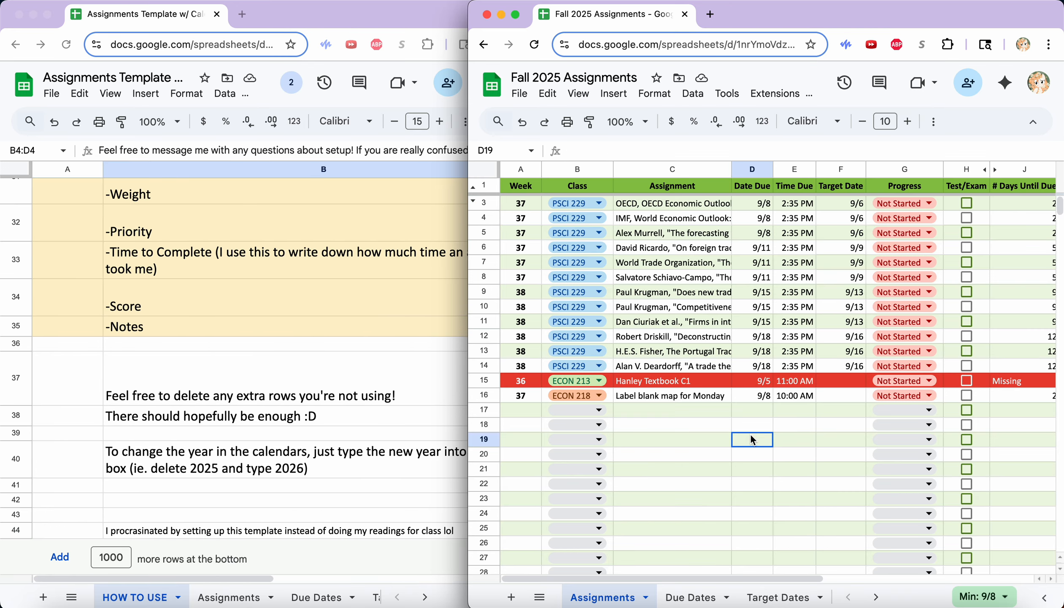
double_click(947, 14)
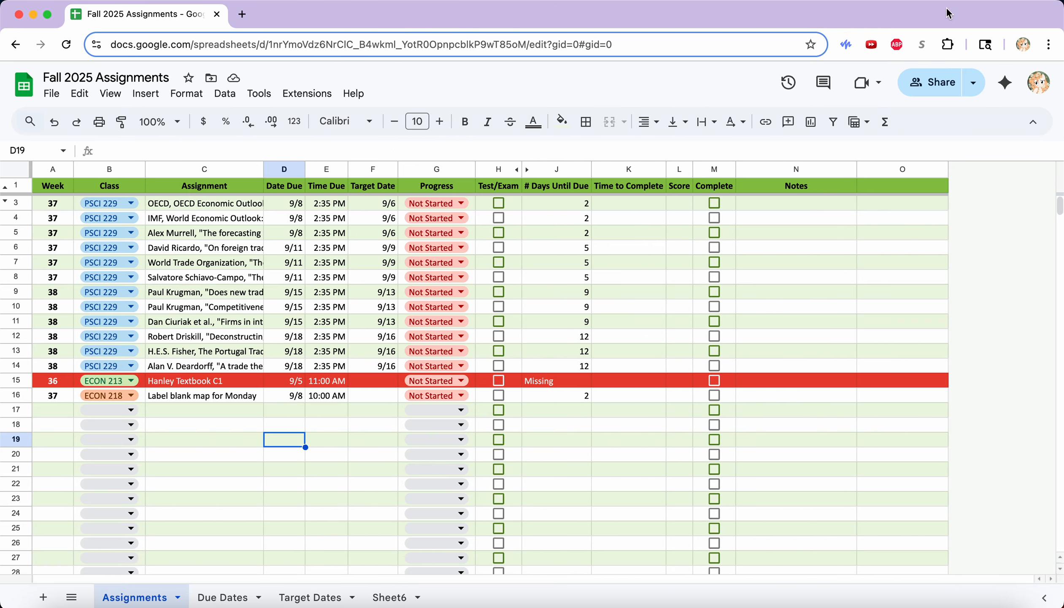